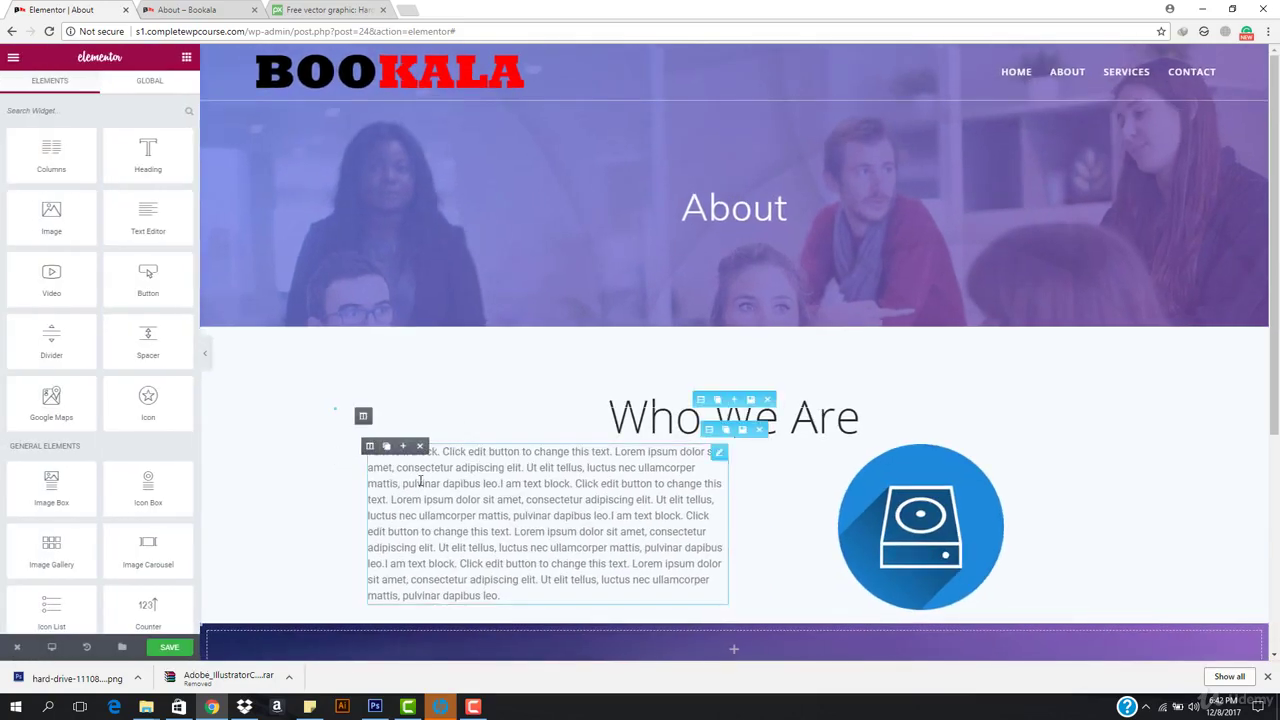
Scroll the About page preview down past Who We Are to the empty purple section
scroll(420, 480, "down", 4)
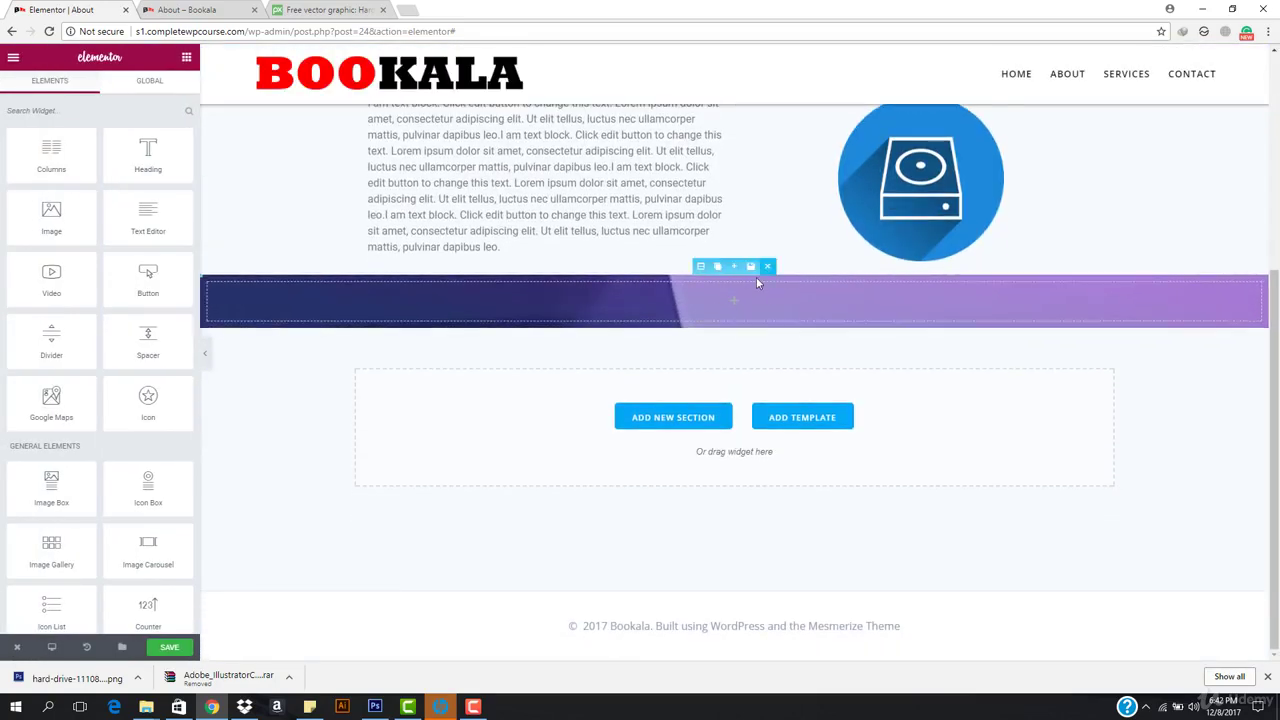
Place a centred Heading widget in the purple section and select its title text
left_click_drag(152, 160, 772, 302)
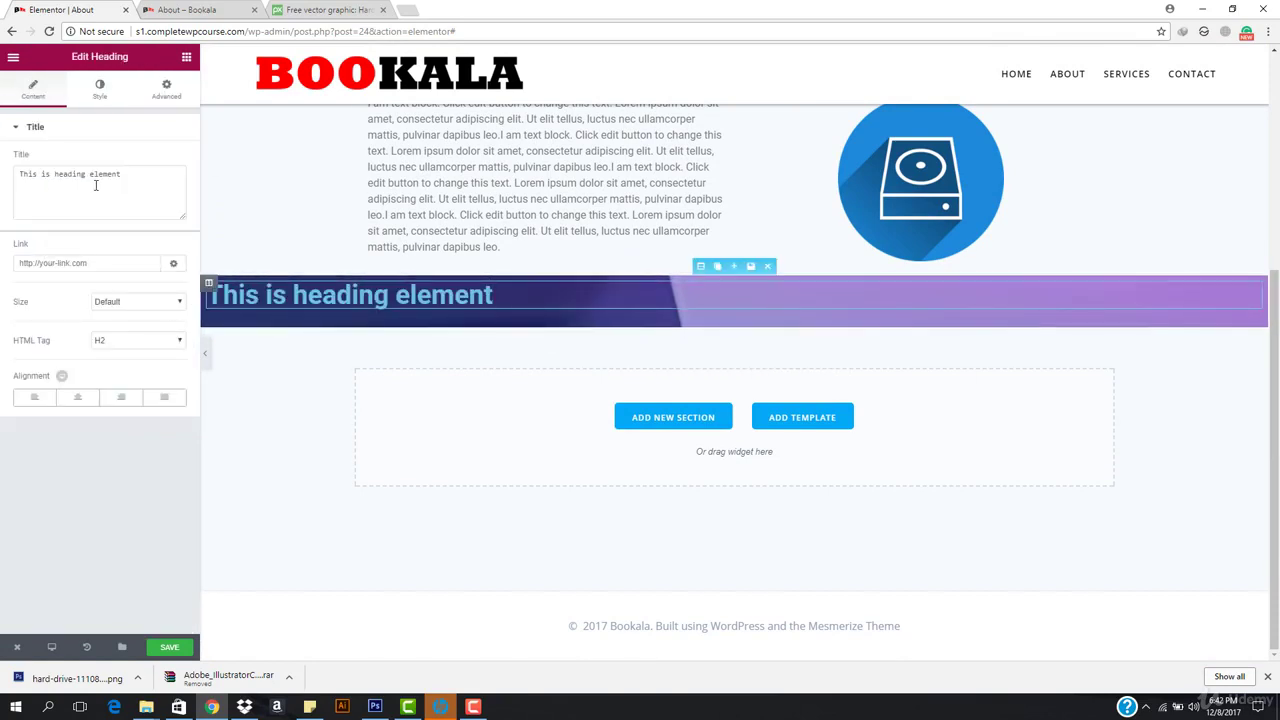
left_click(77, 398)
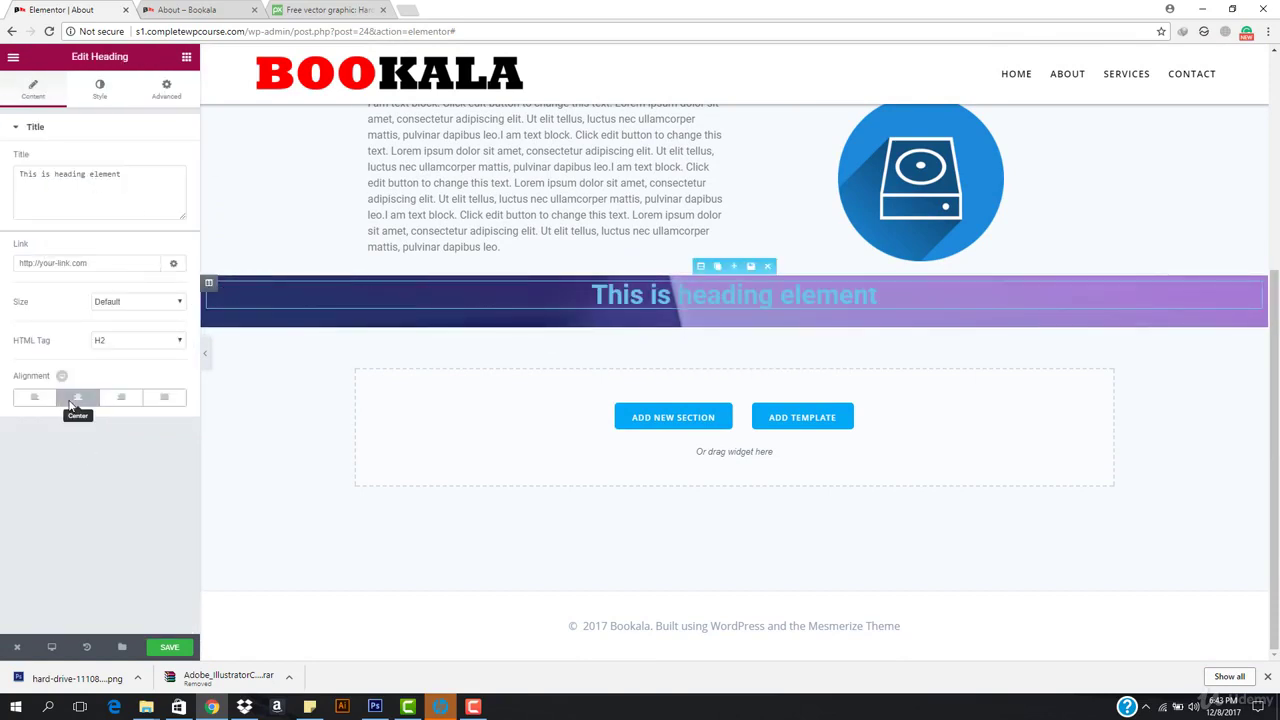
left_click(115, 193)
key("ctrl+a")
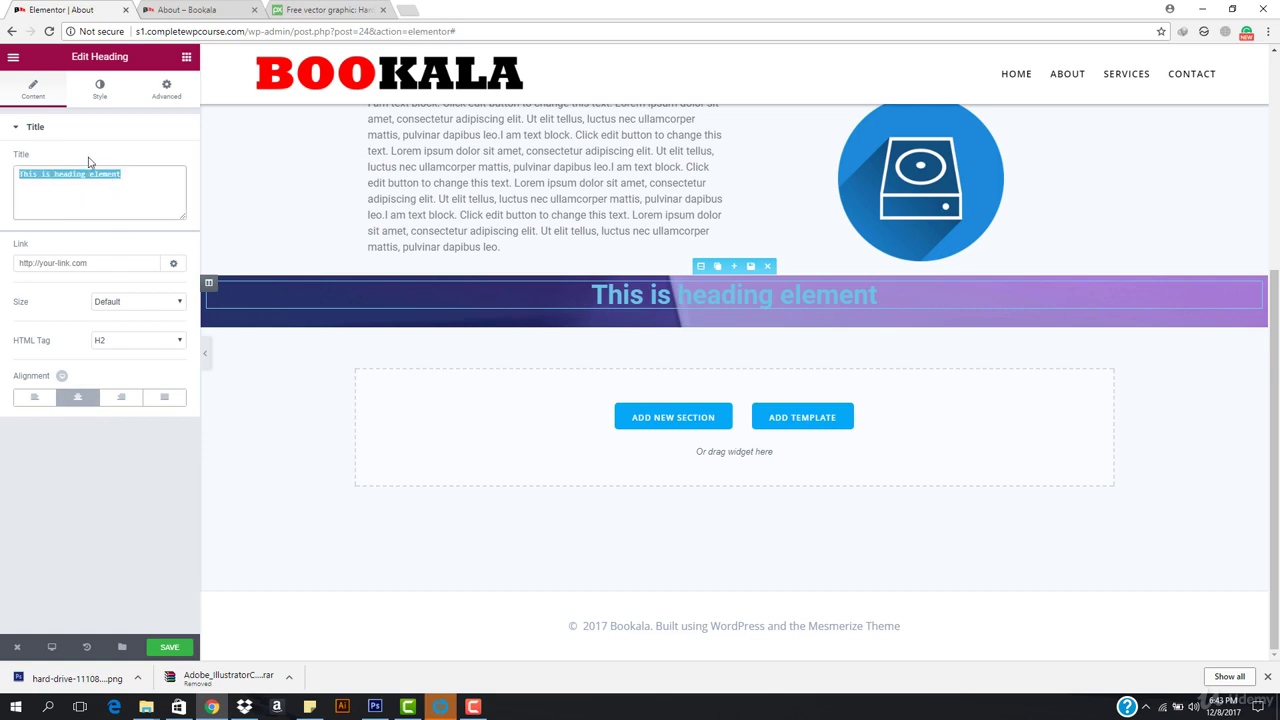
Colour the heading text white using the white swatch
left_click(95, 90)
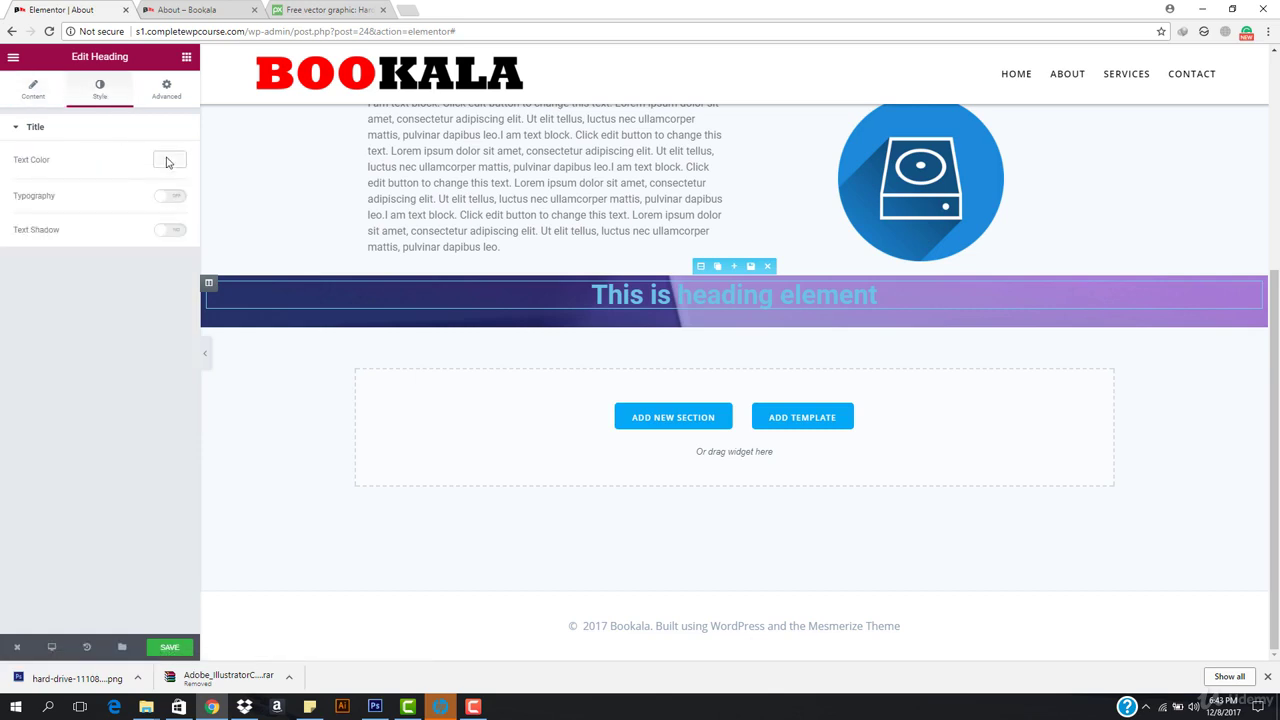
left_click(168, 161)
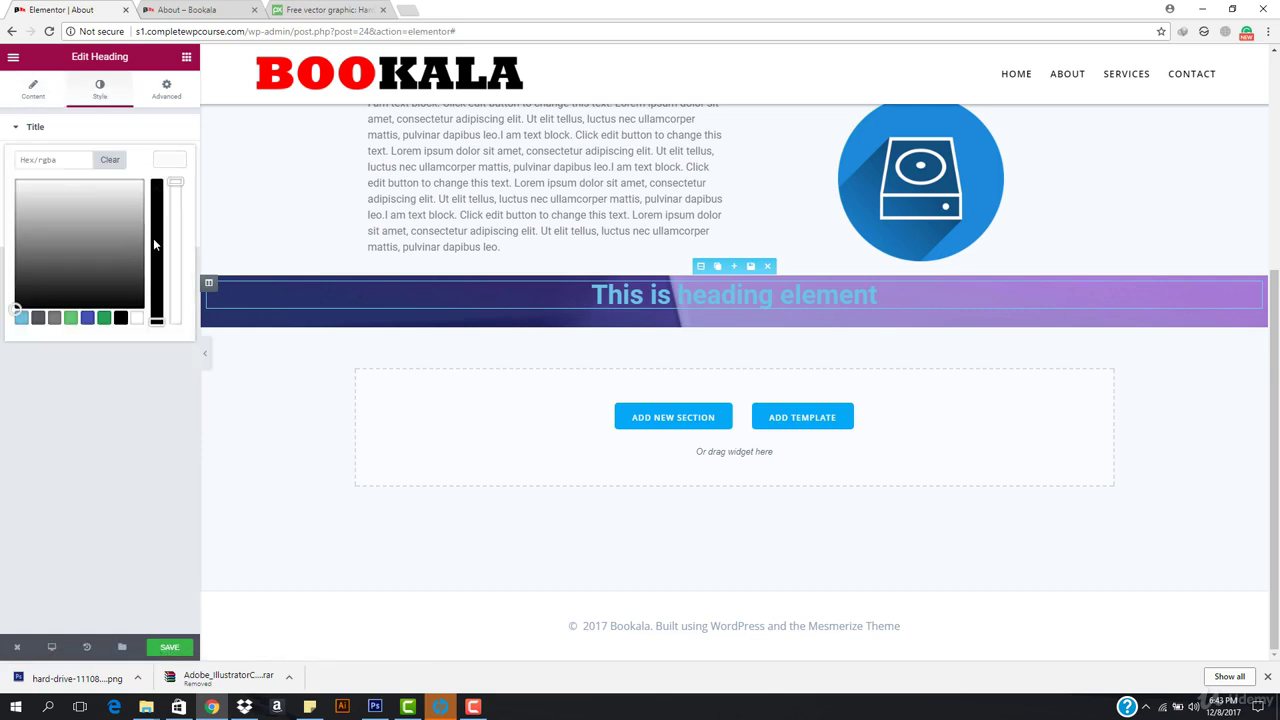
left_click(137, 318)
left_click(163, 163)
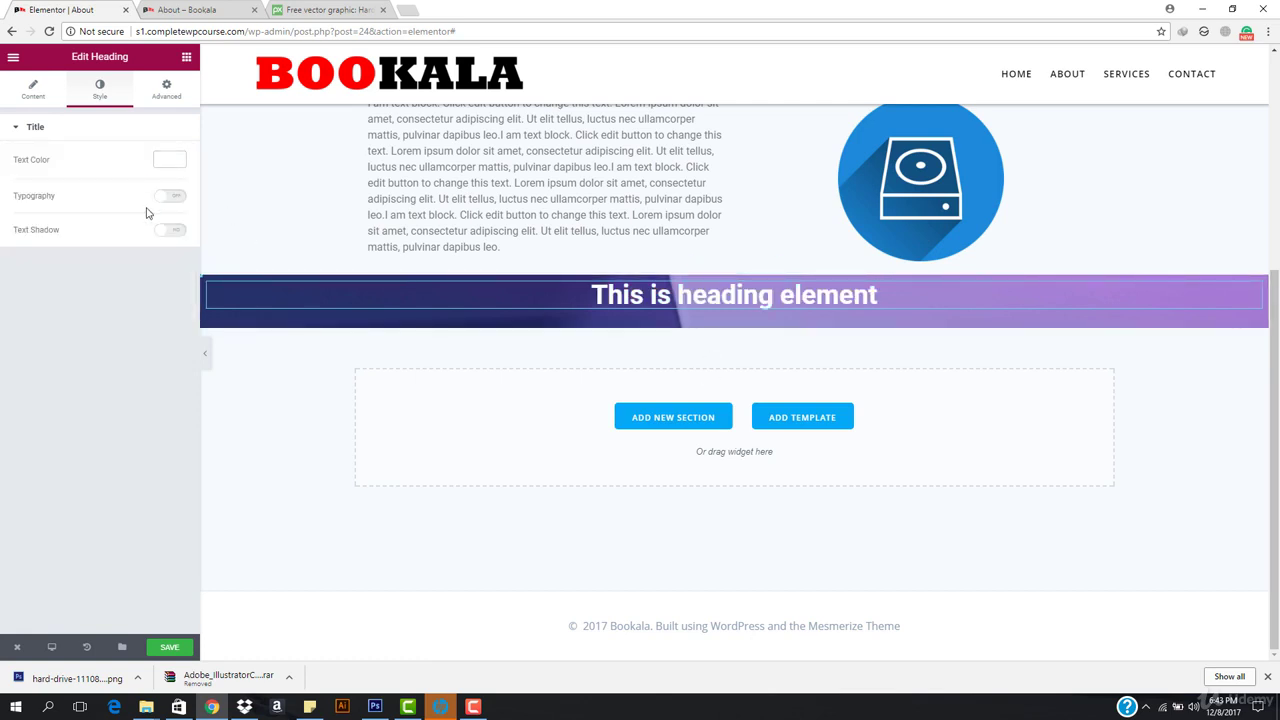
Set the heading typography to Open Sans, 65 px, weight 900
left_click(170, 196)
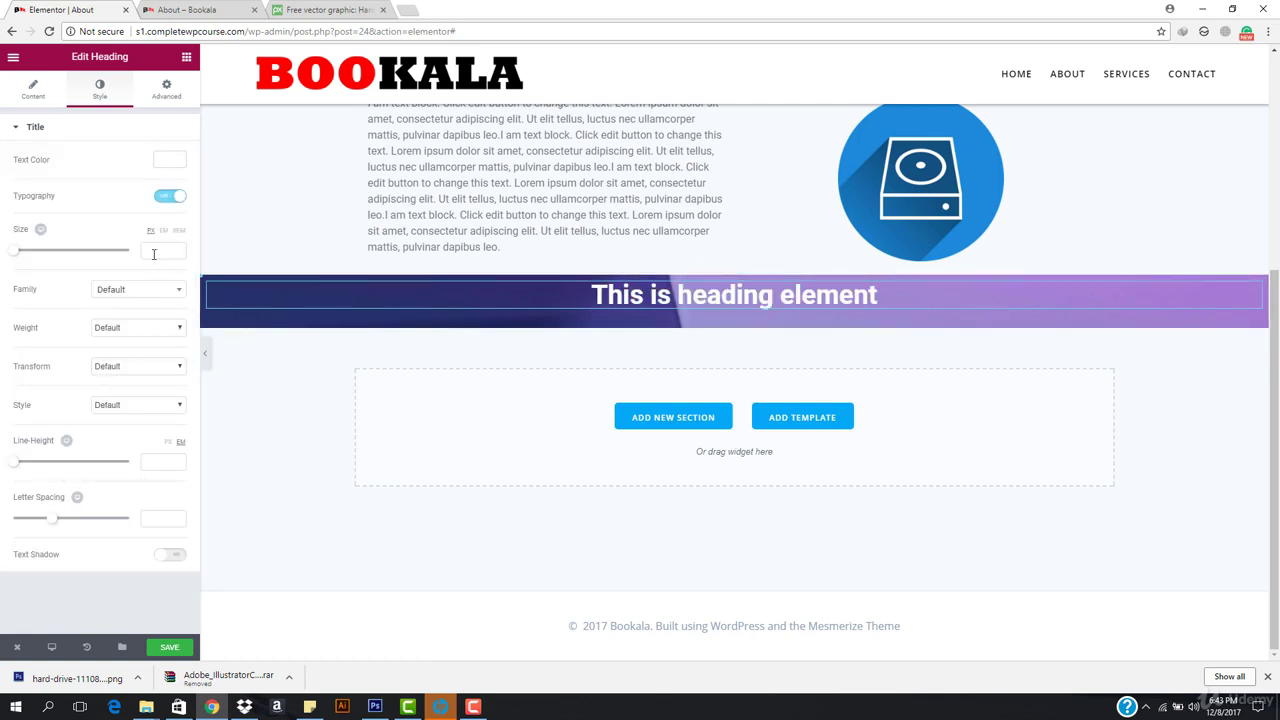
mouse_move(28, 258)
left_mouse_down()
mouse_move(74, 265)
mouse_move(52, 265)
left_mouse_up()
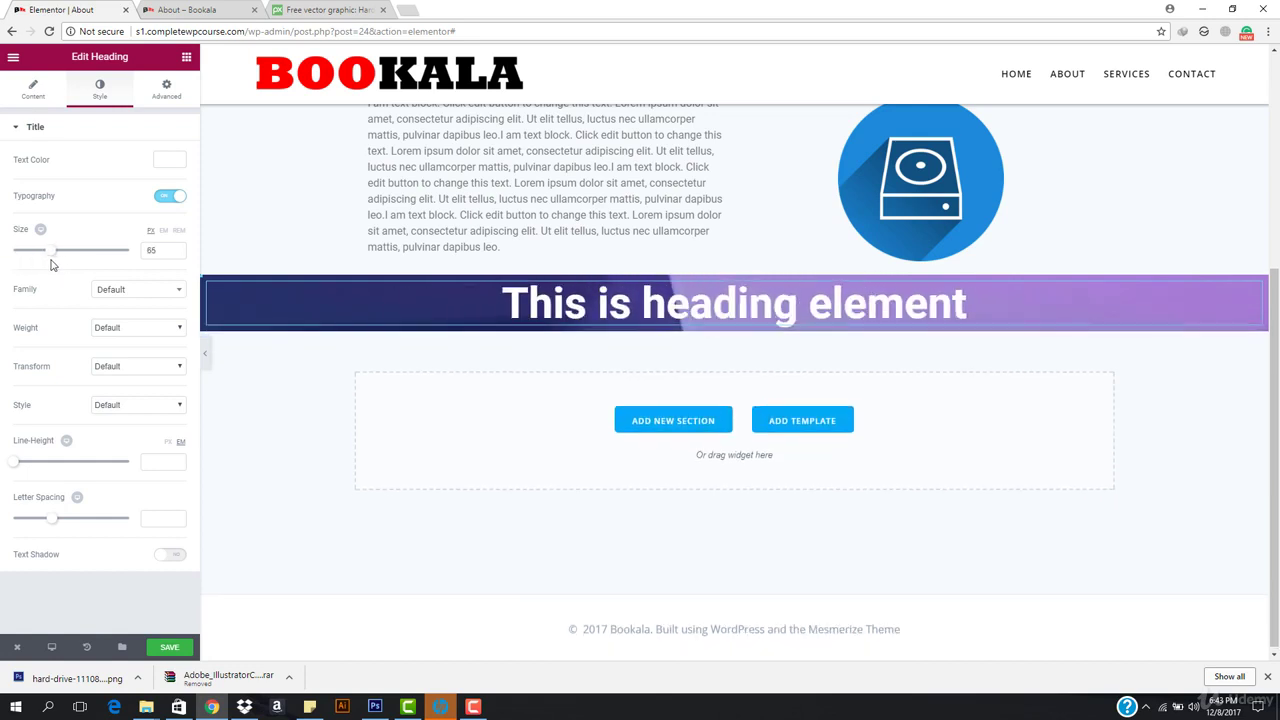
left_click(104, 291)
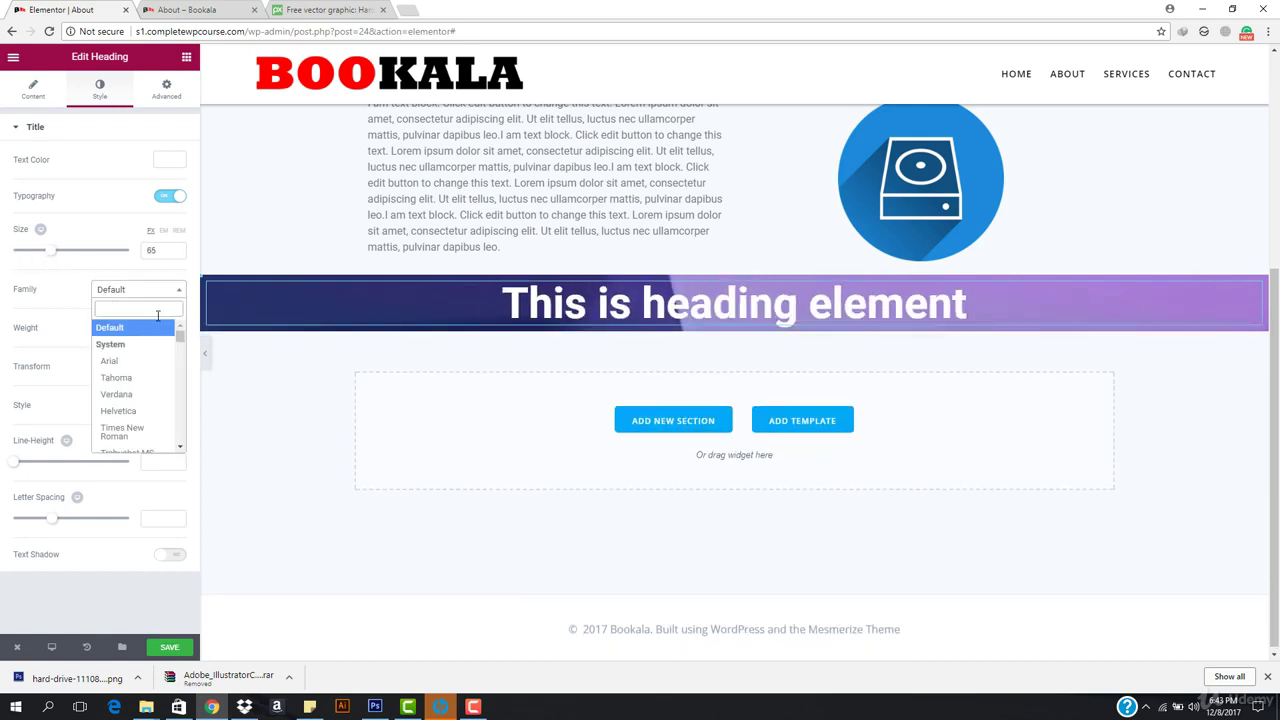
type("ope")
key("Down")
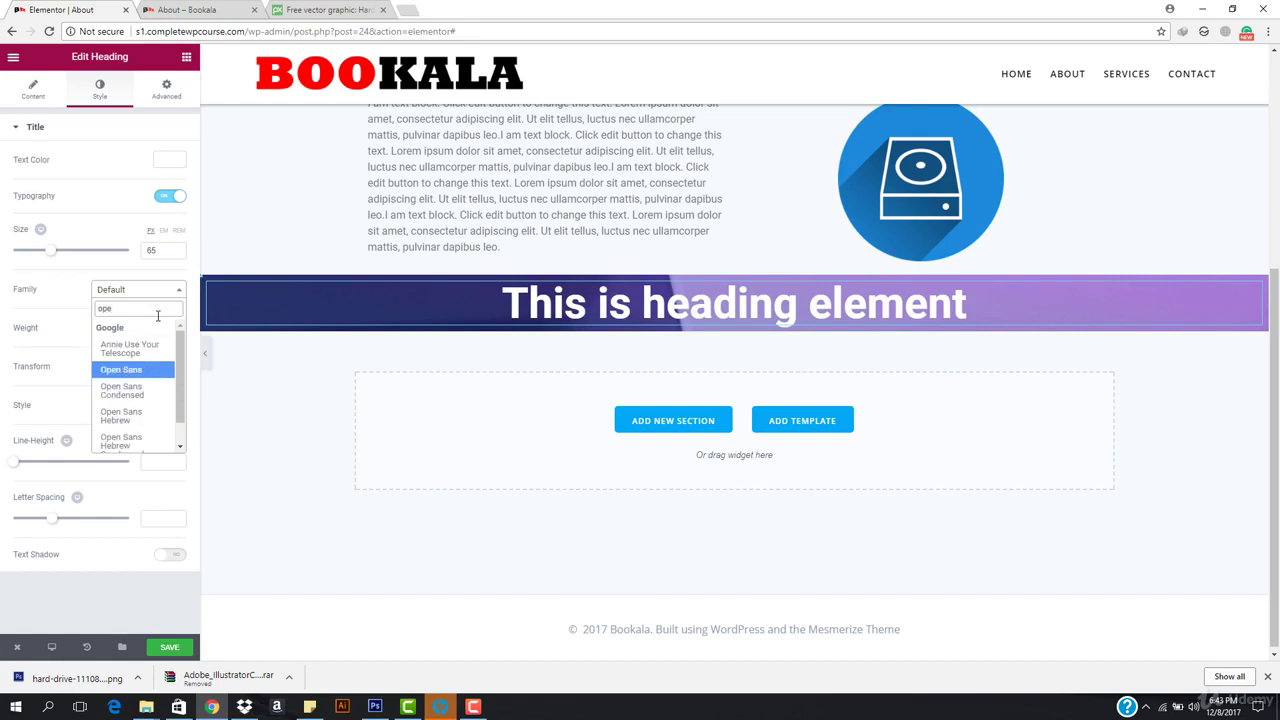
key("Return")
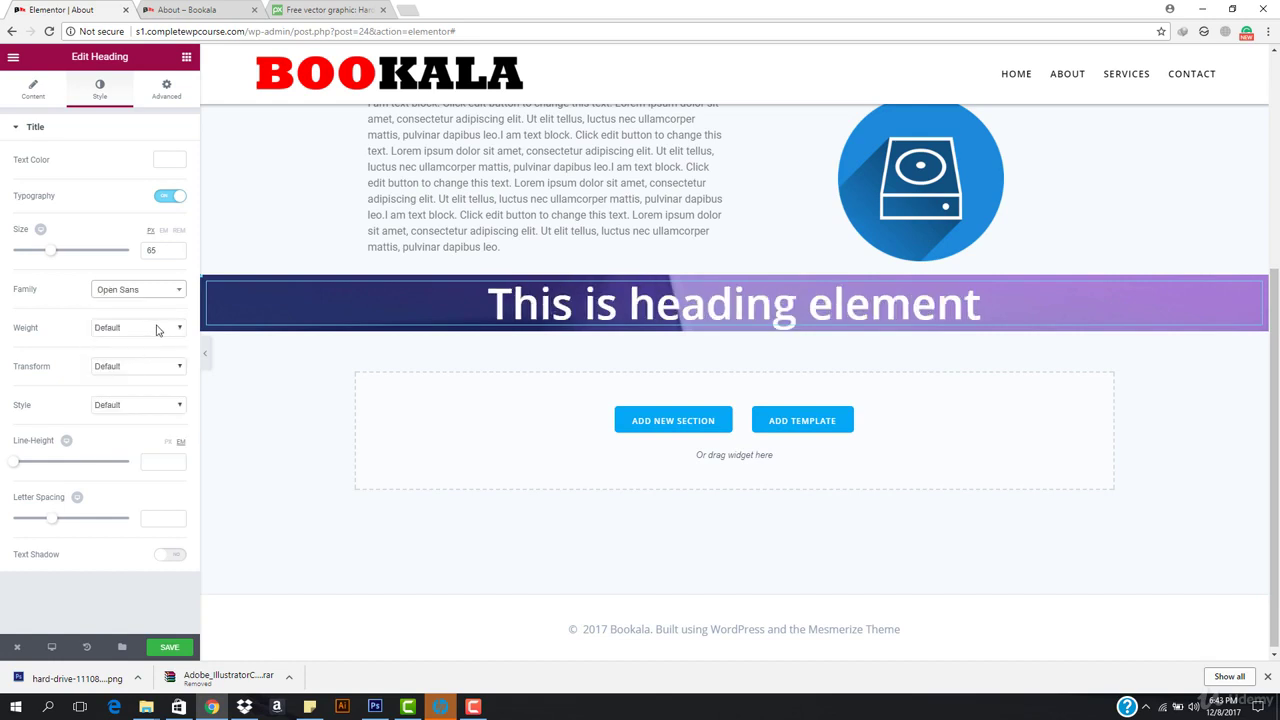
left_click(148, 327)
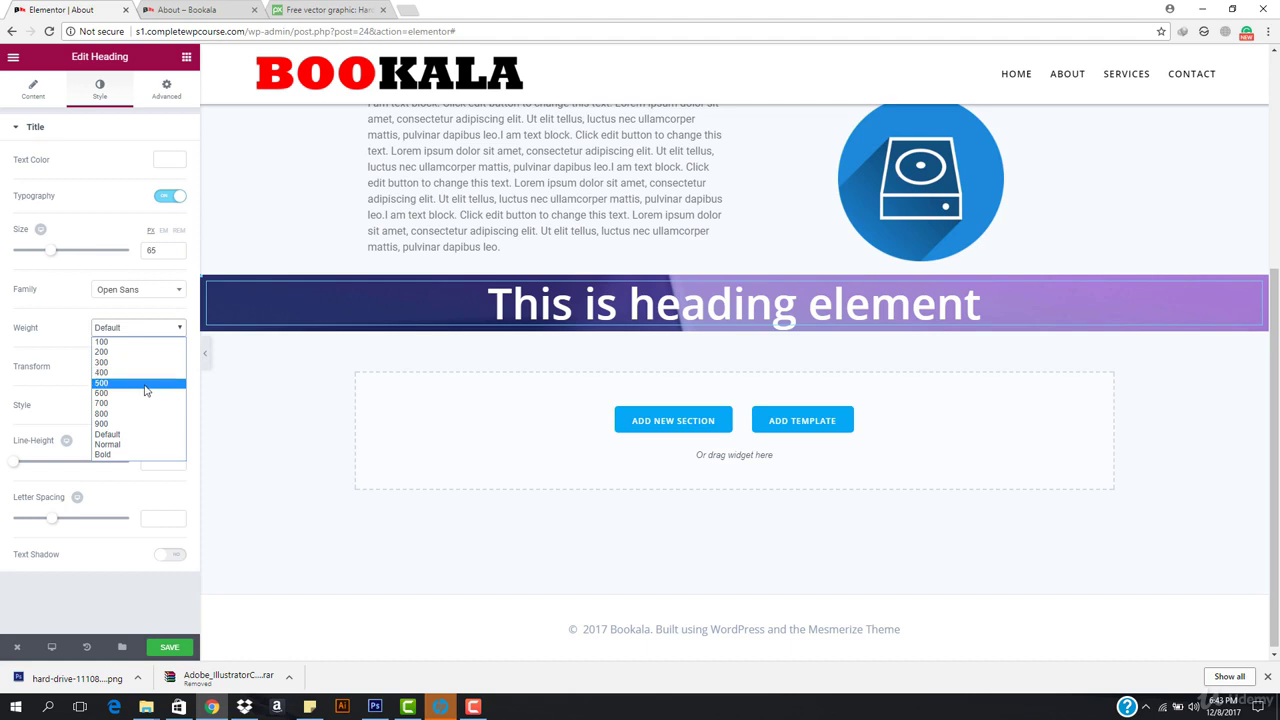
left_click(139, 423)
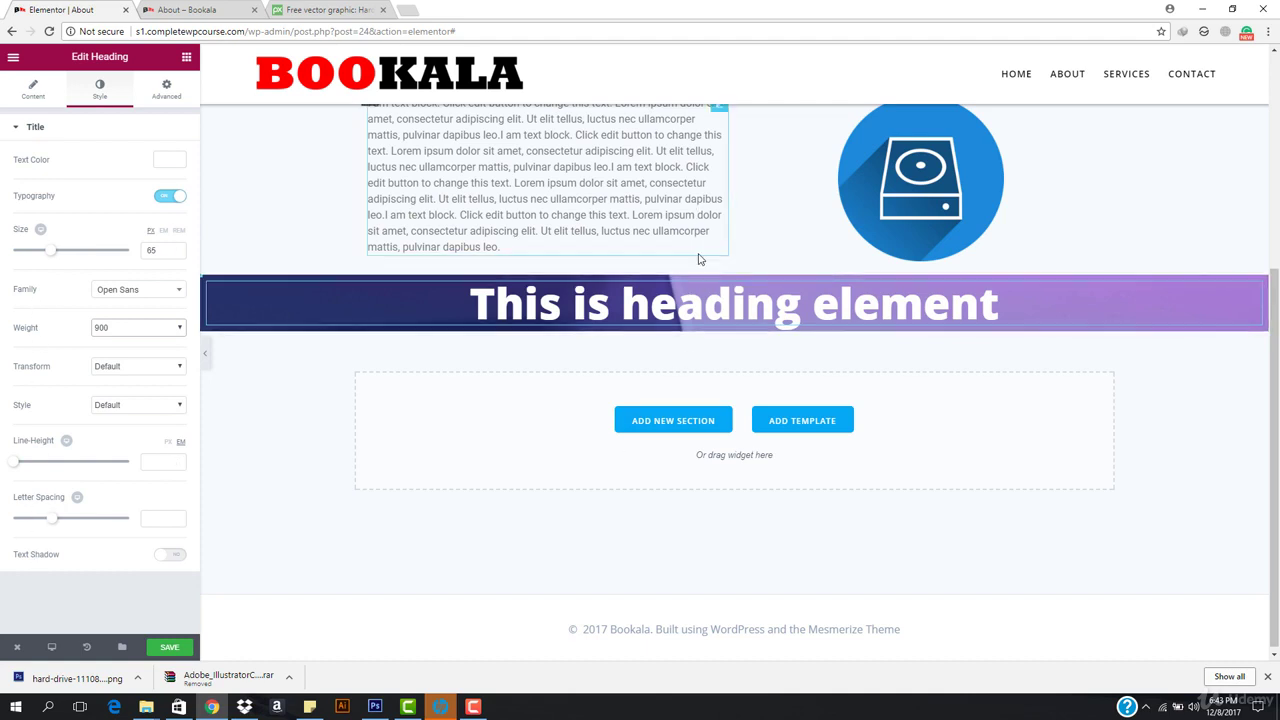
Unlink the heading padding and give it 34 px of top padding
left_click(166, 89)
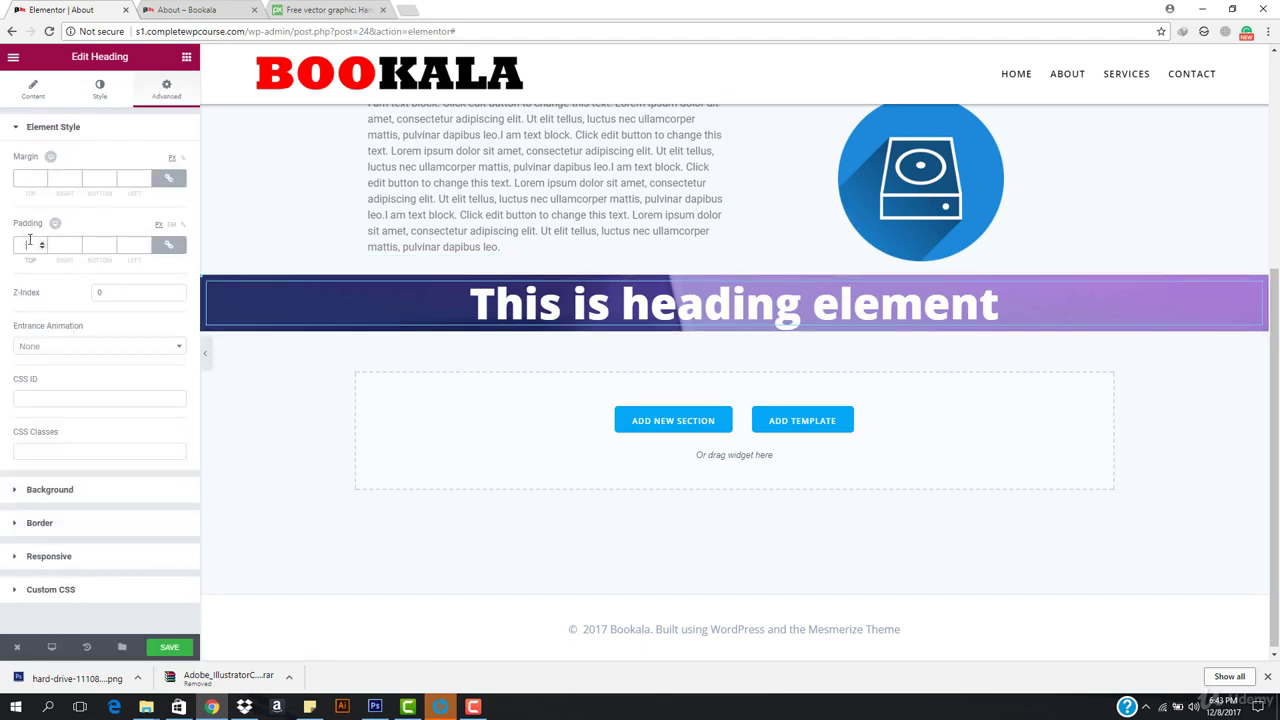
left_click(169, 244)
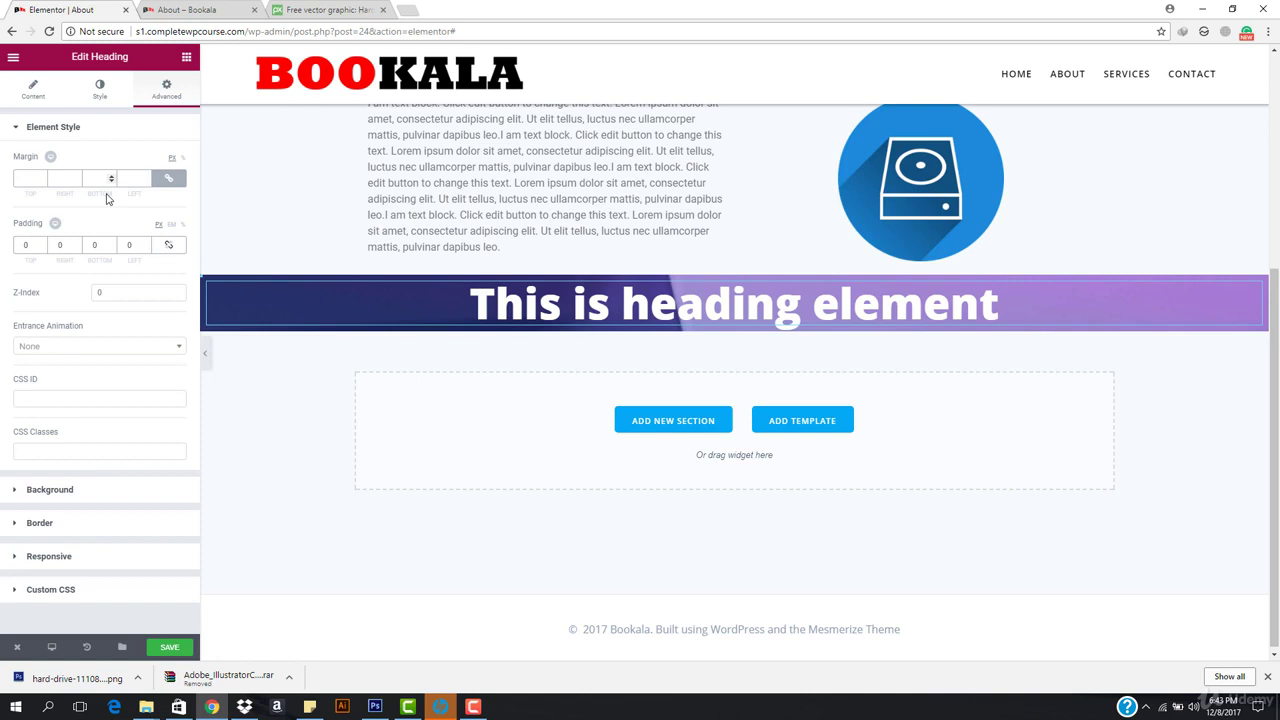
scroll(25, 246, "up", 17)
scroll(25, 246, "down", 3)
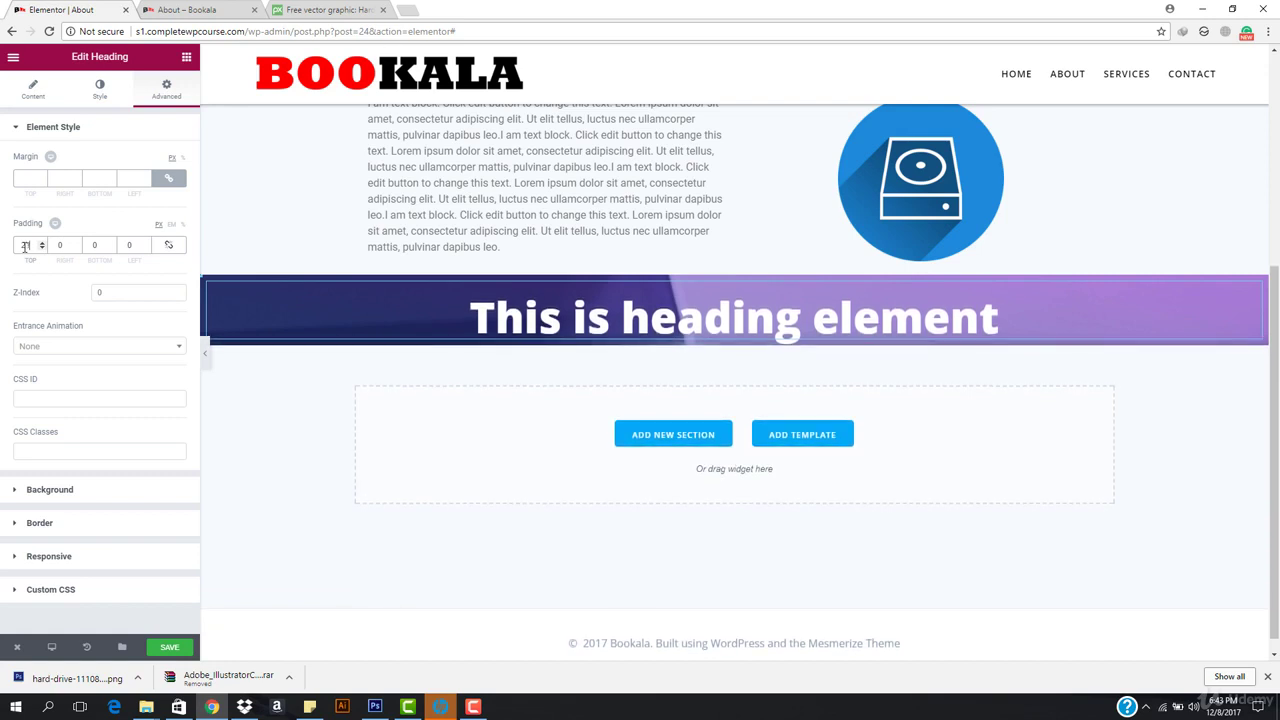
scroll(25, 246, "up", 9)
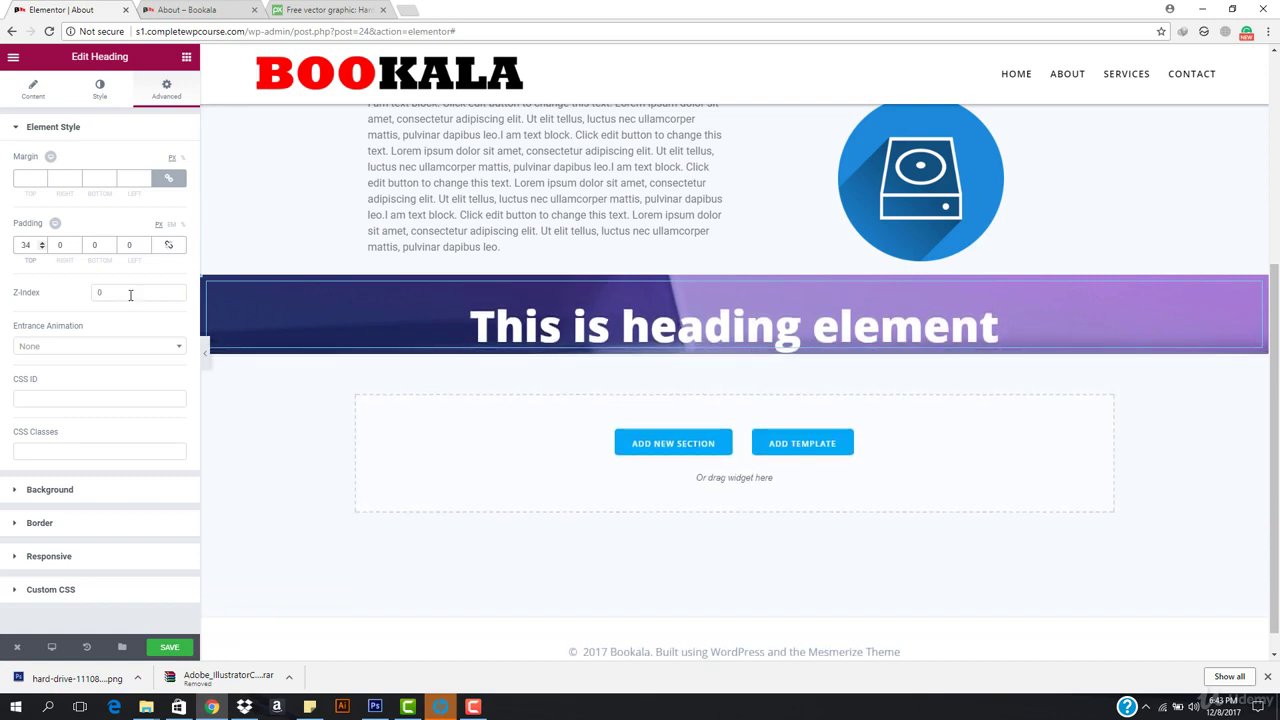
Retitle the heading 'BOOKALA BY NUMBERS' and reduce it to 59 px, weight 600
triple_click(623, 330)
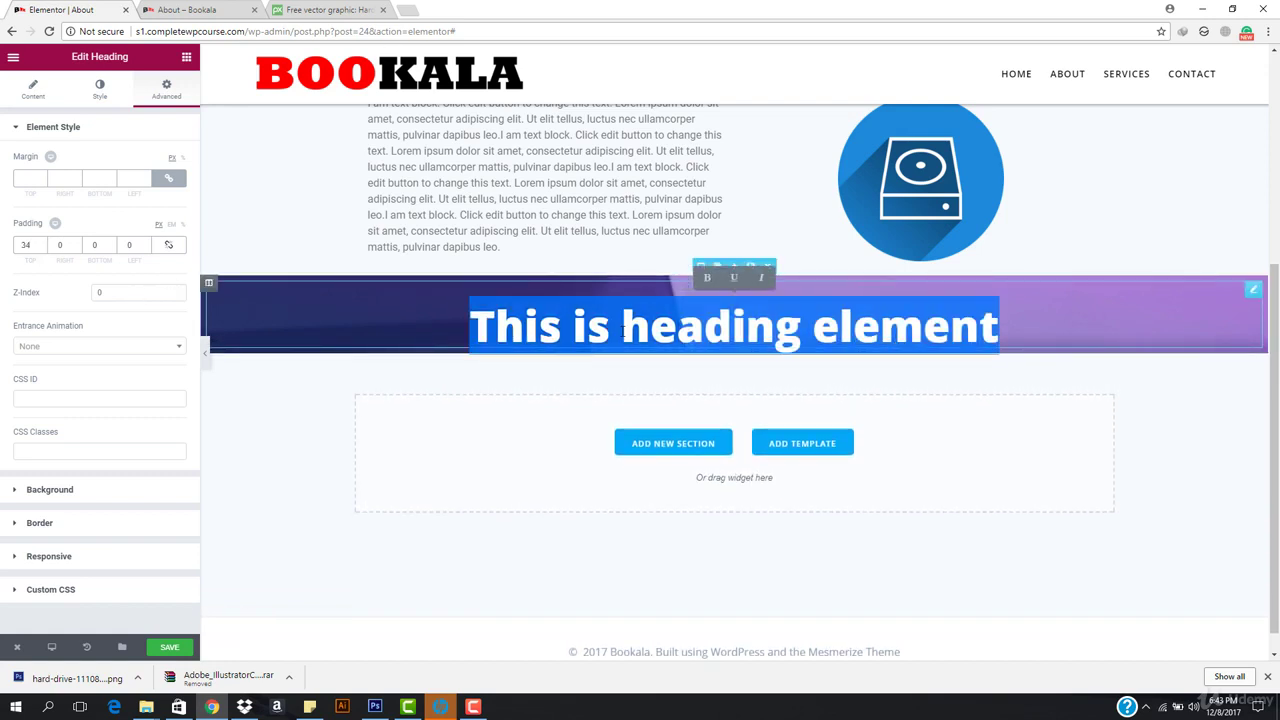
type("BOOKALA BY NUMBERS")
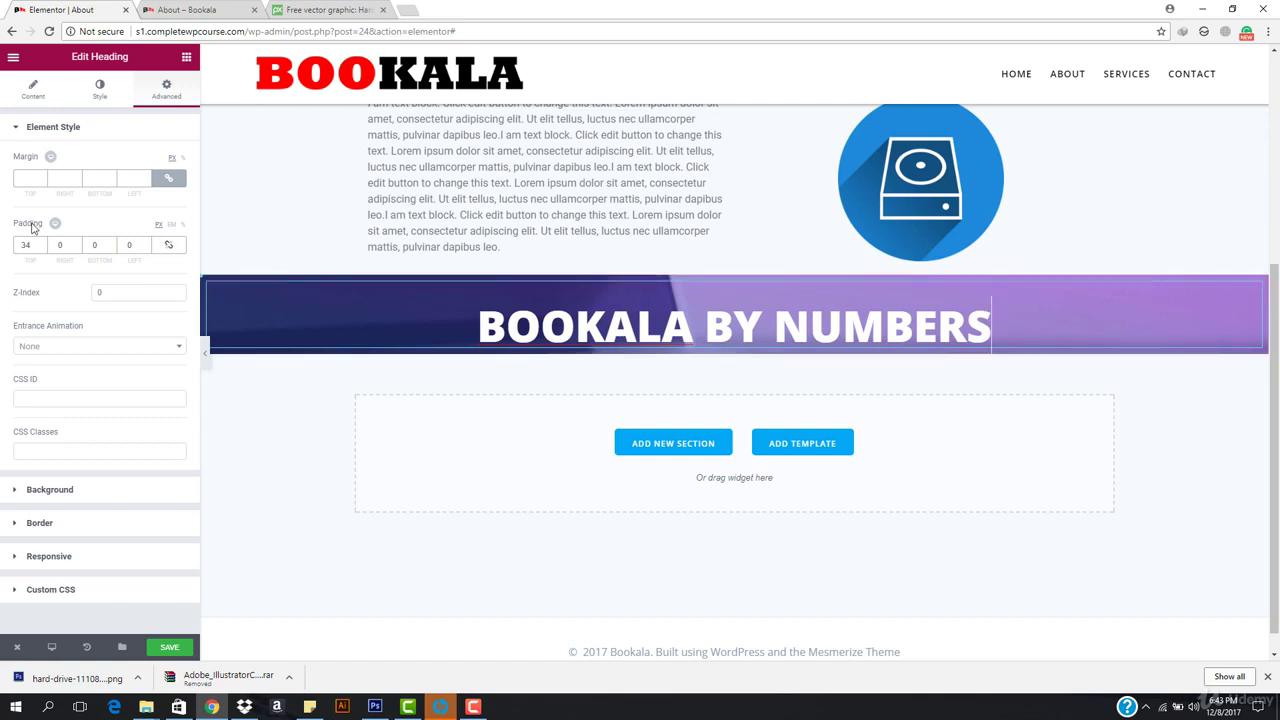
left_click(40, 88)
left_click(100, 88)
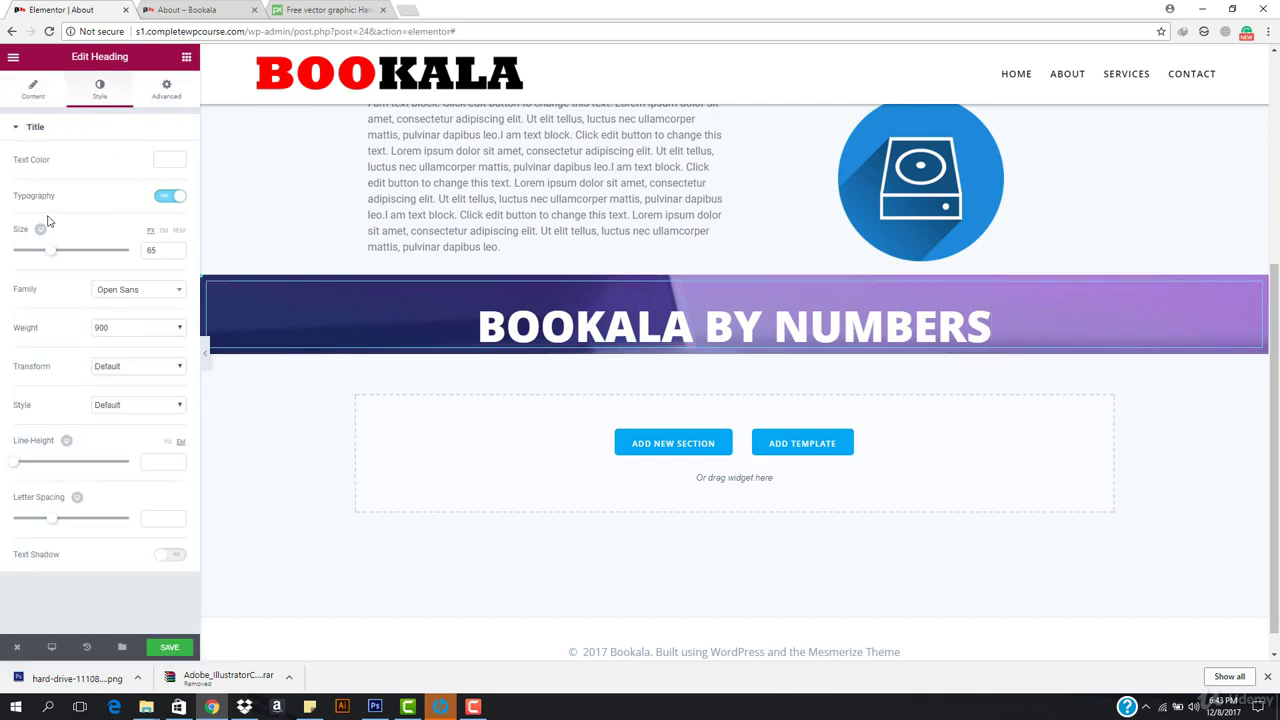
left_click_drag(53, 257, 49, 257)
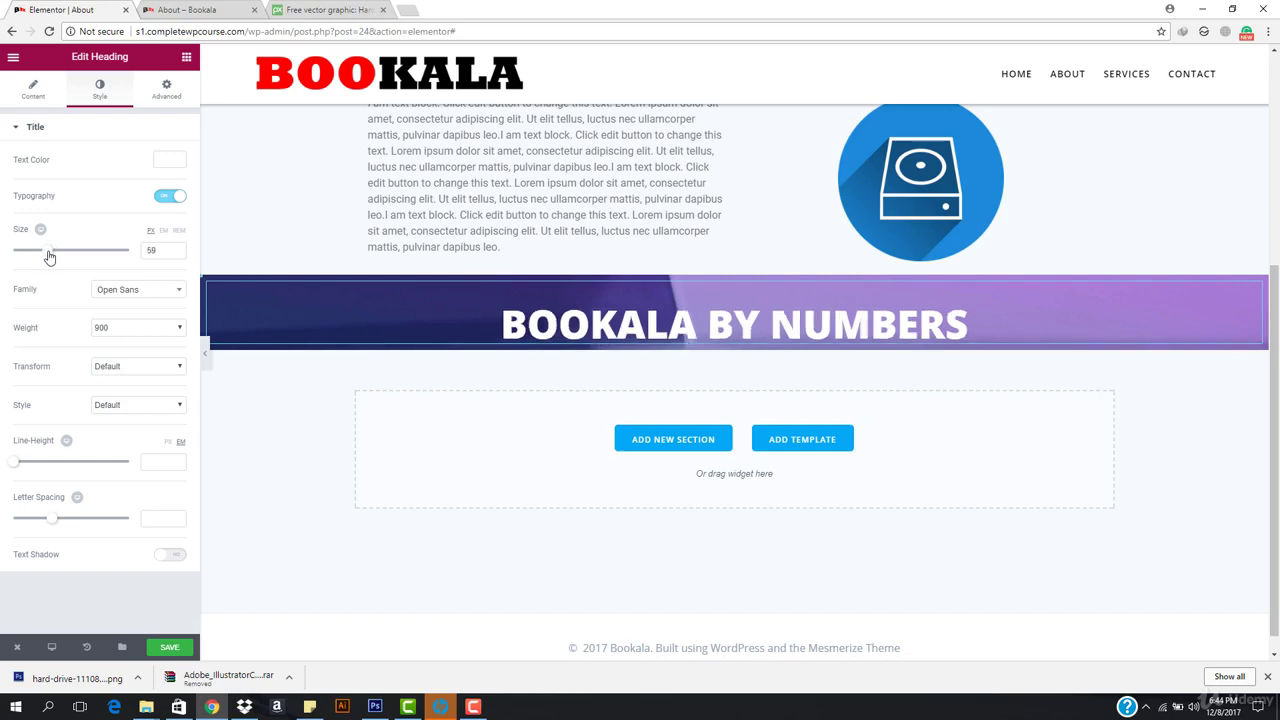
left_click(130, 331)
left_click(123, 398)
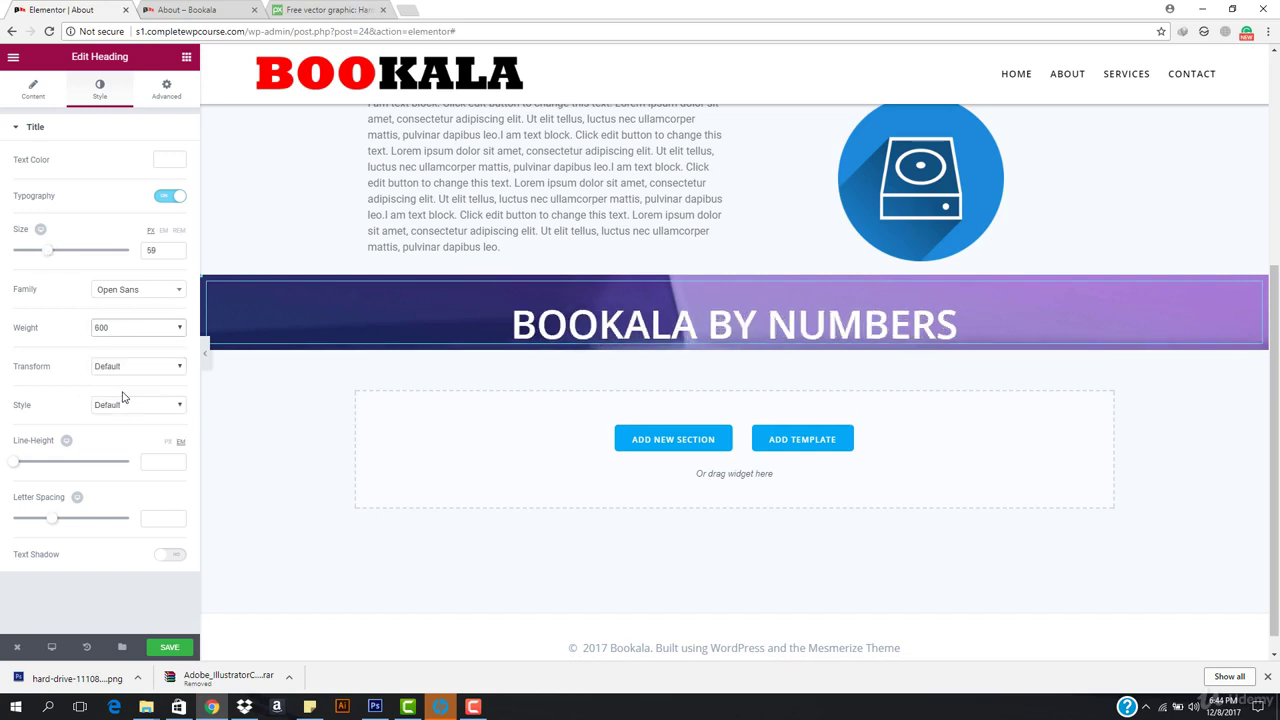
Return to the widget list and scroll the preview to review the banner
left_click(186, 57)
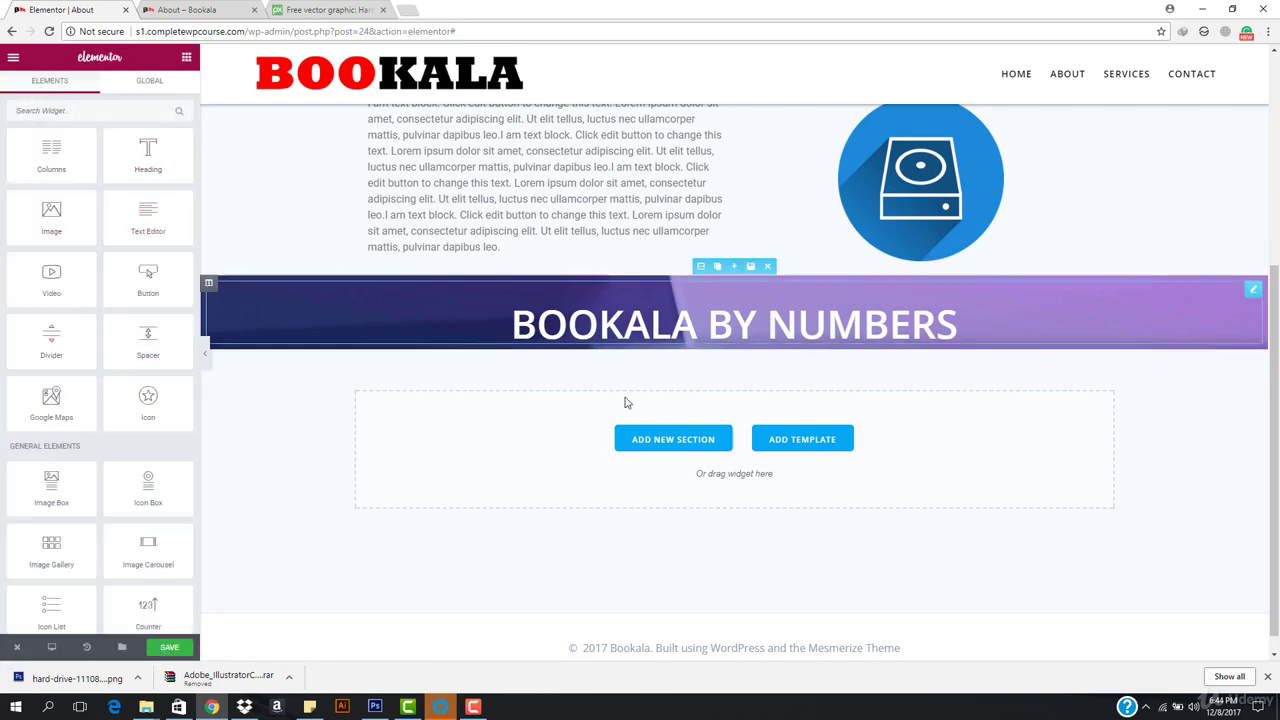
scroll(655, 160, "up", 1)
scroll(655, 160, "up", 2)
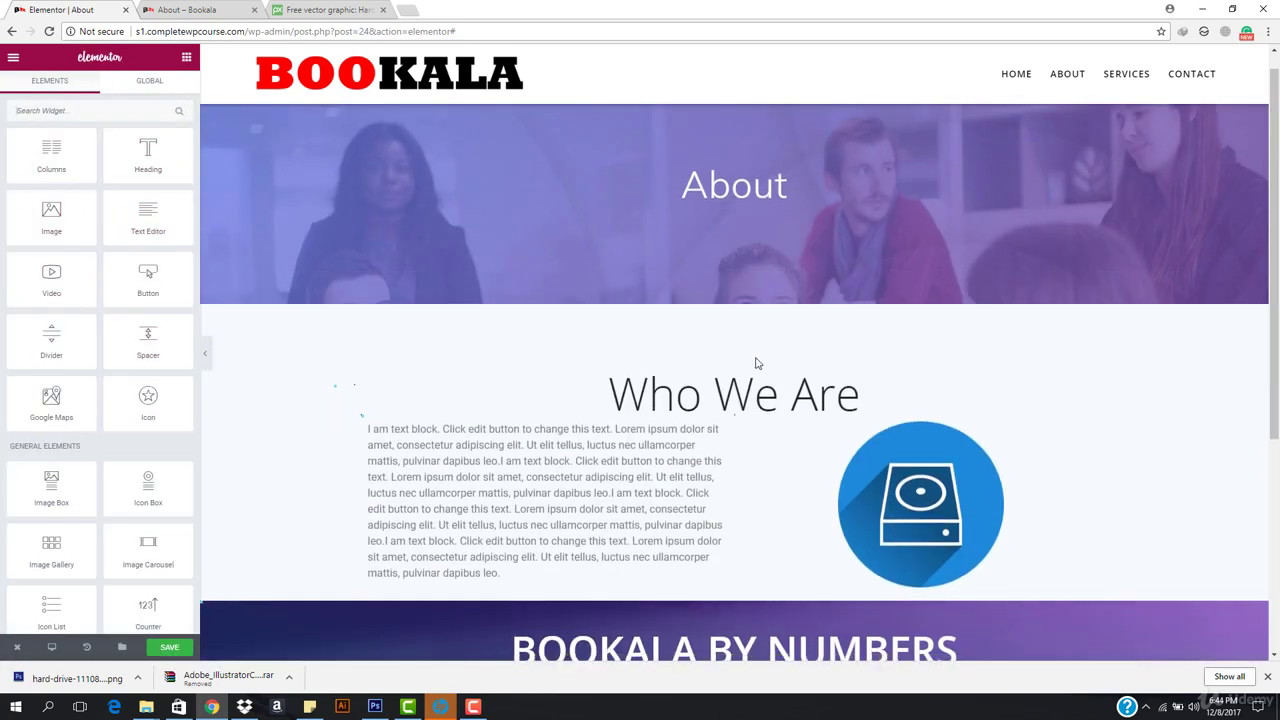
scroll(757, 360, "down", 1)
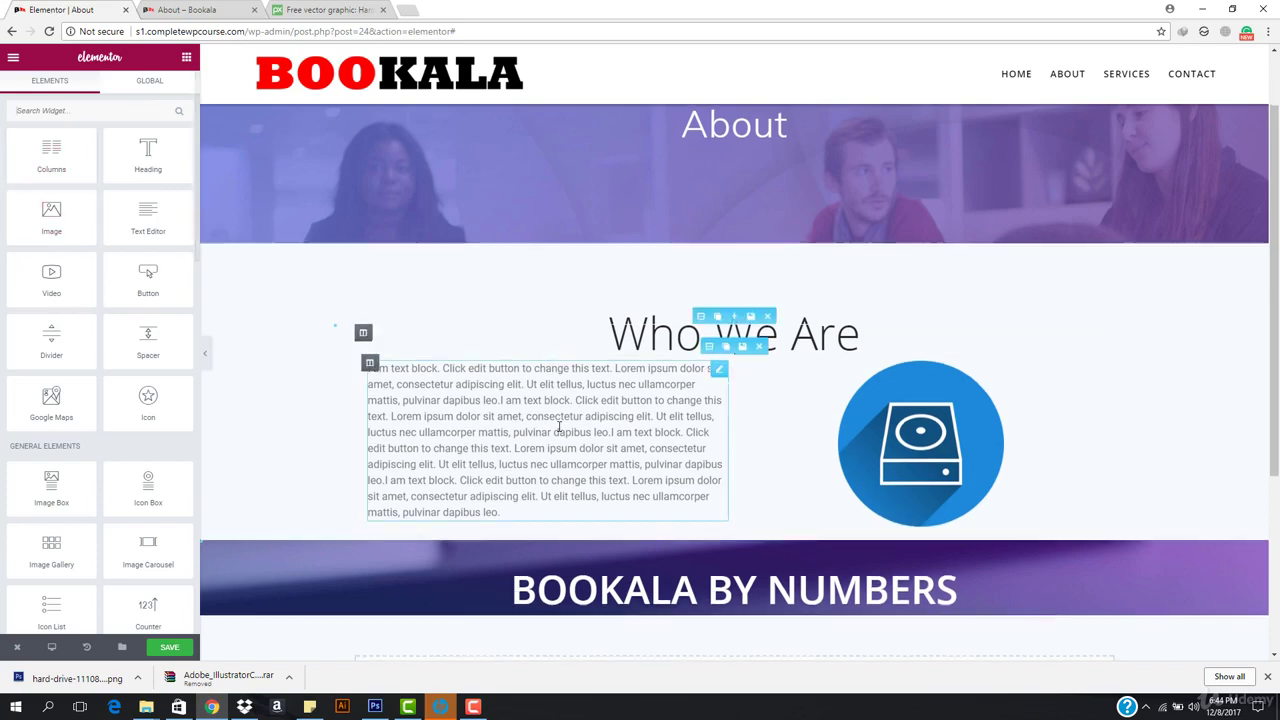
scroll(450, 420, "down", 3)
Add a solid white Divider of weight 3 under the heading
left_click_drag(51, 340, 748, 363)
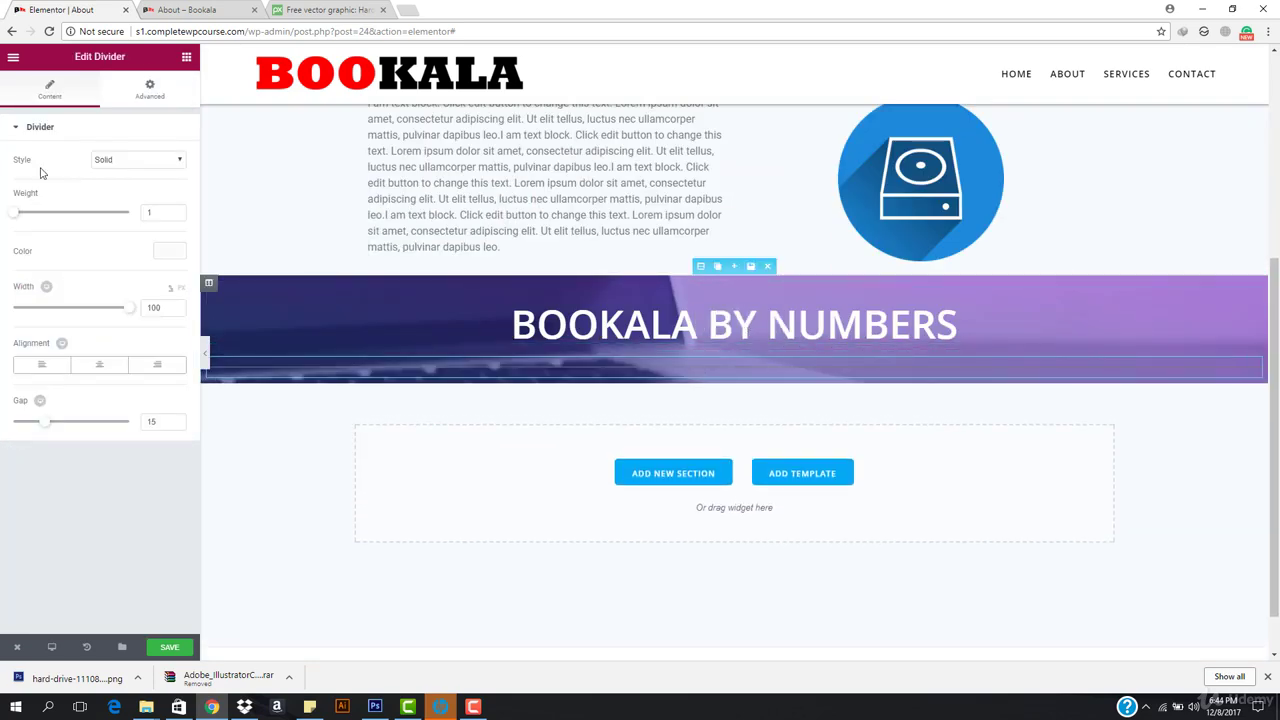
left_click(130, 162)
left_click(128, 174)
left_click_drag(12, 216, 31, 218)
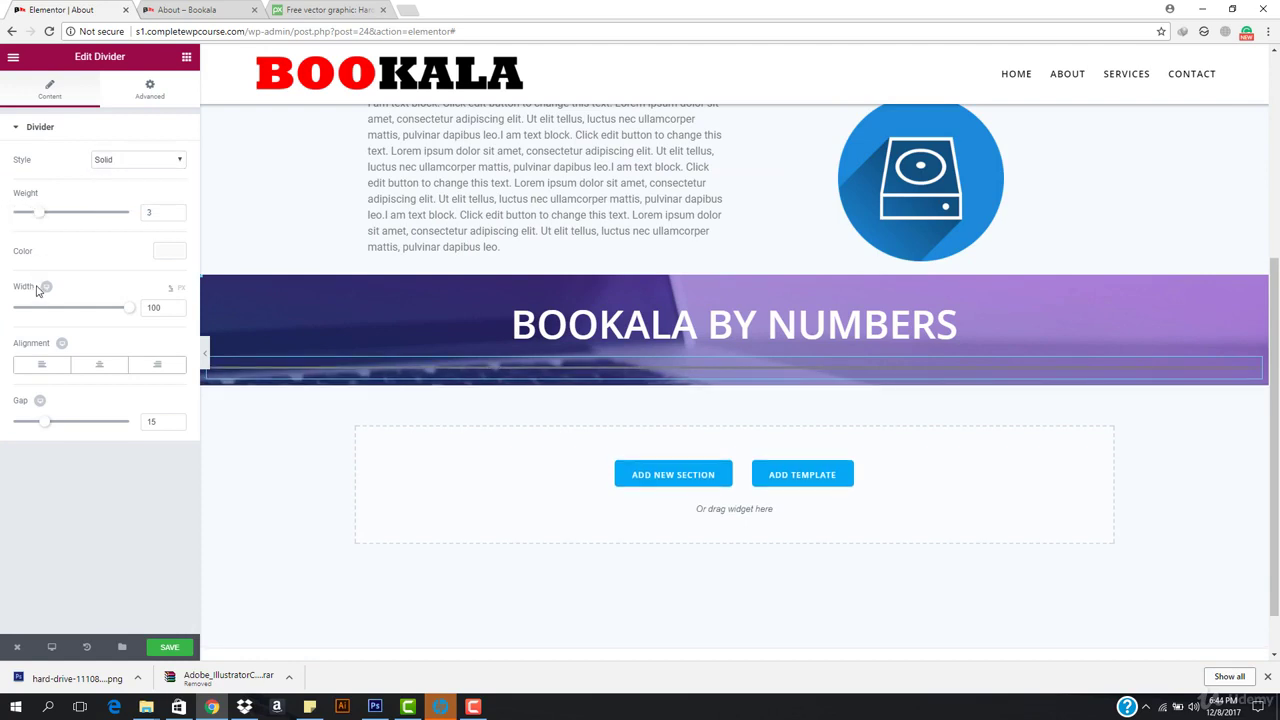
left_click(169, 249)
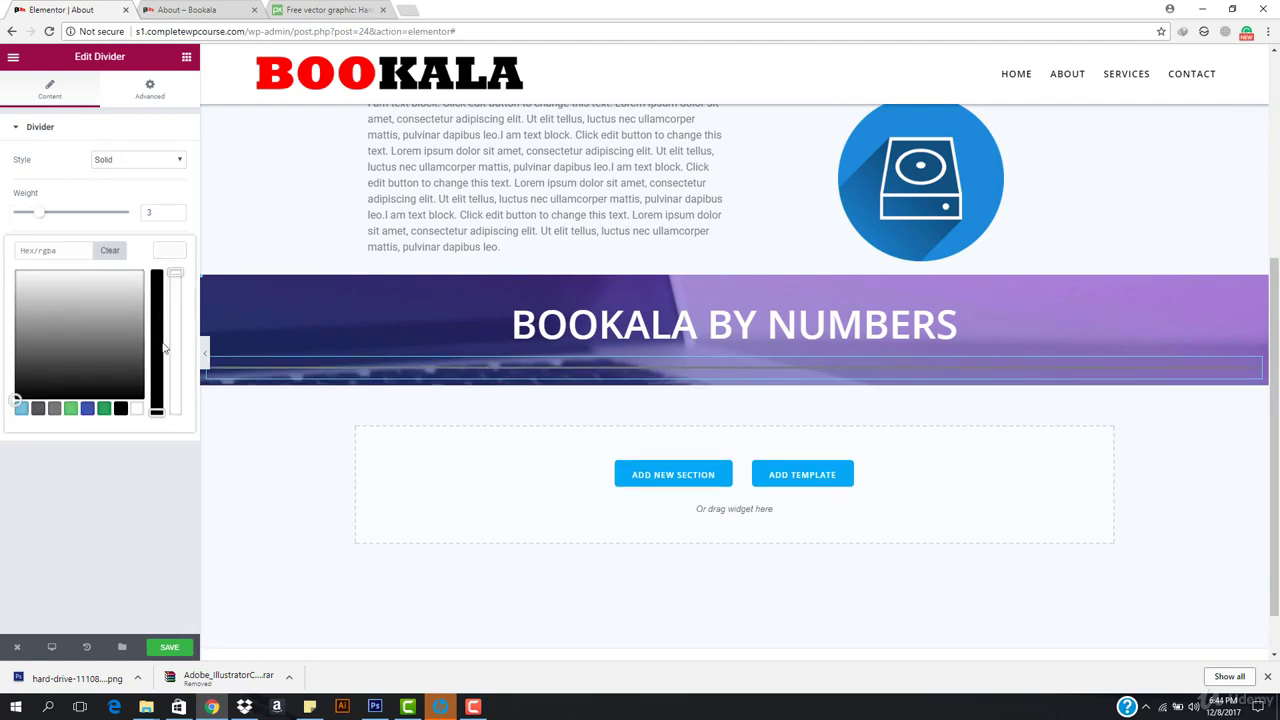
left_click(137, 408)
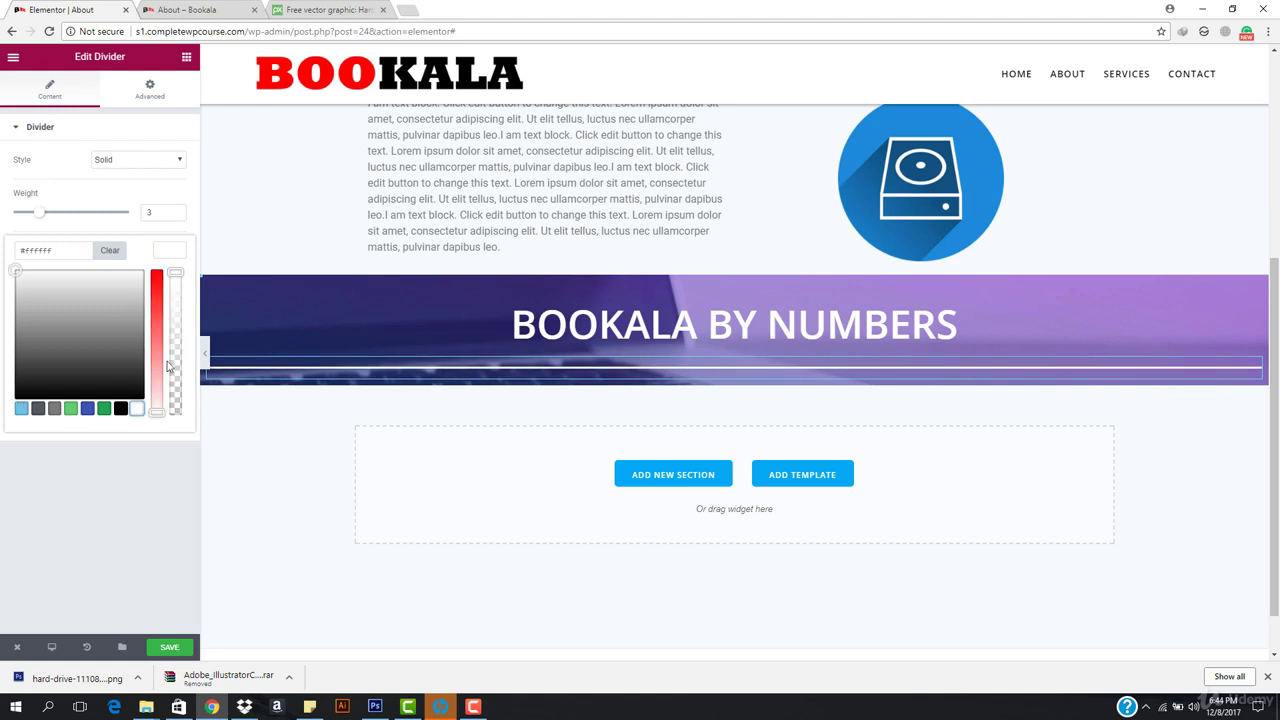
left_click(174, 250)
Centre the divider, shrink its width to 8 and reduce its gap to 13
left_click_drag(128, 314, 48, 312)
left_click(94, 366)
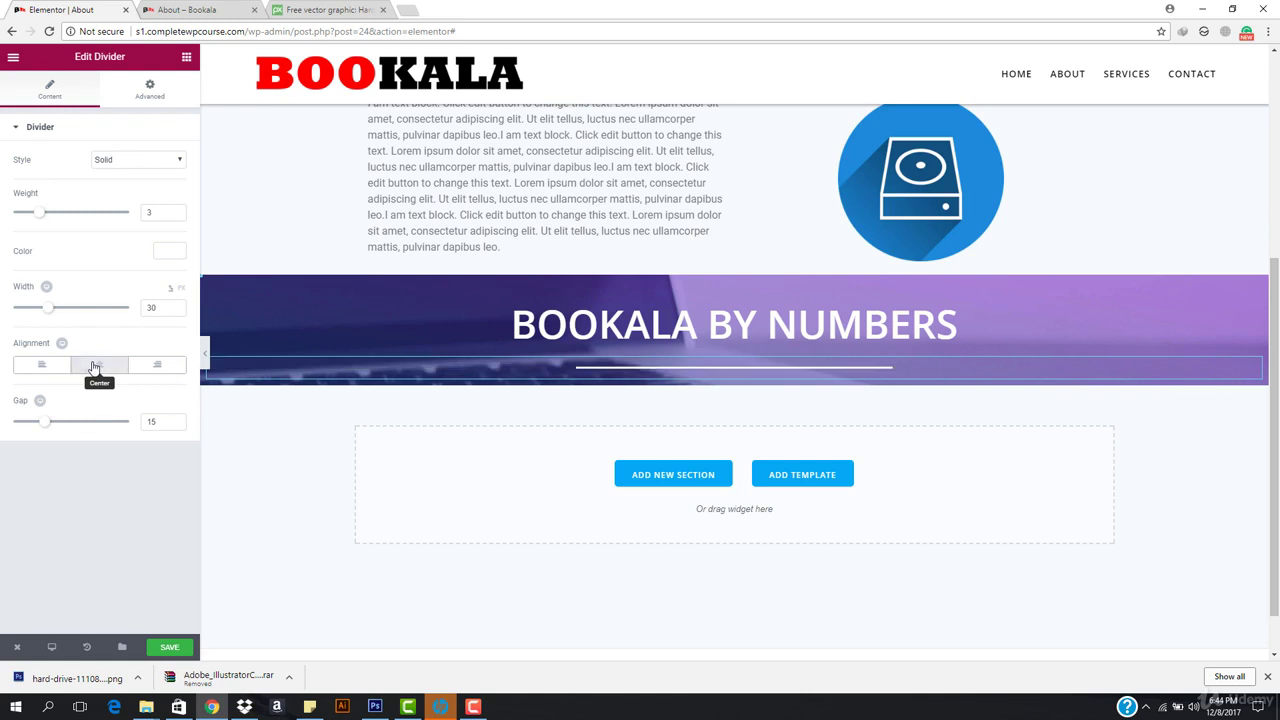
left_click_drag(46, 313, 32, 310)
left_click_drag(45, 425, 40, 423)
left_click_drag(32, 312, 26, 310)
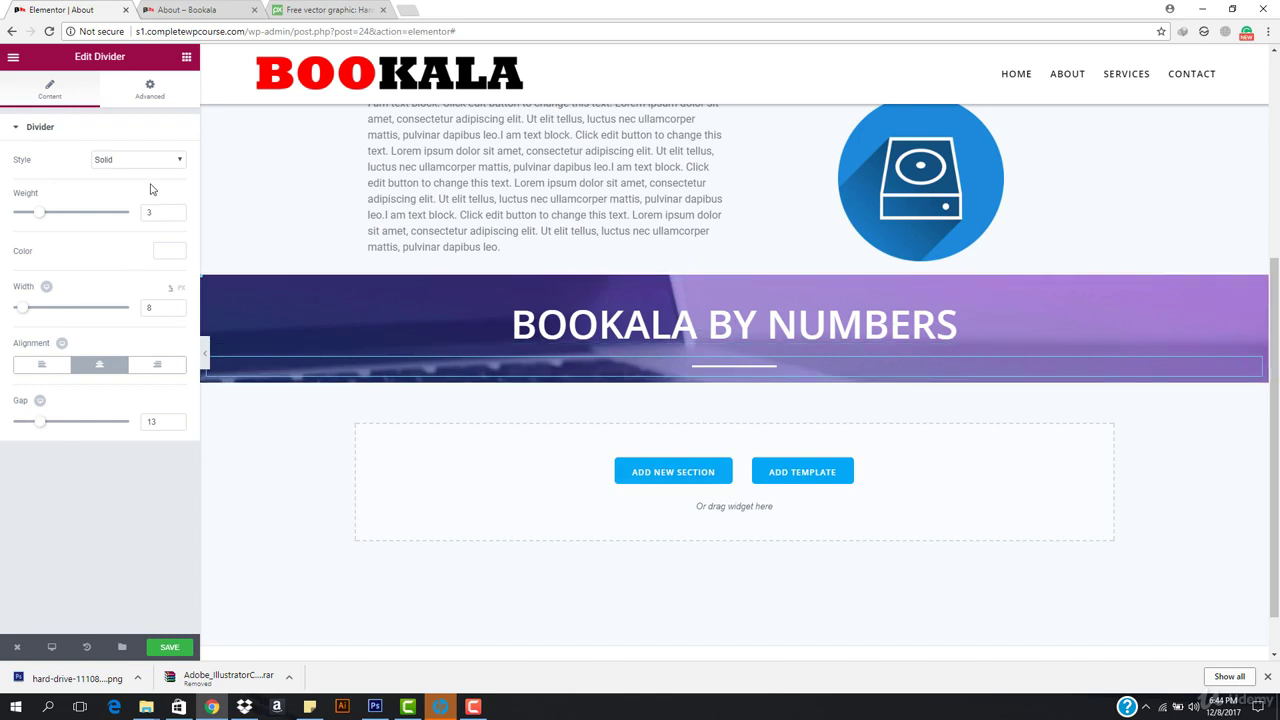
left_click(186, 57)
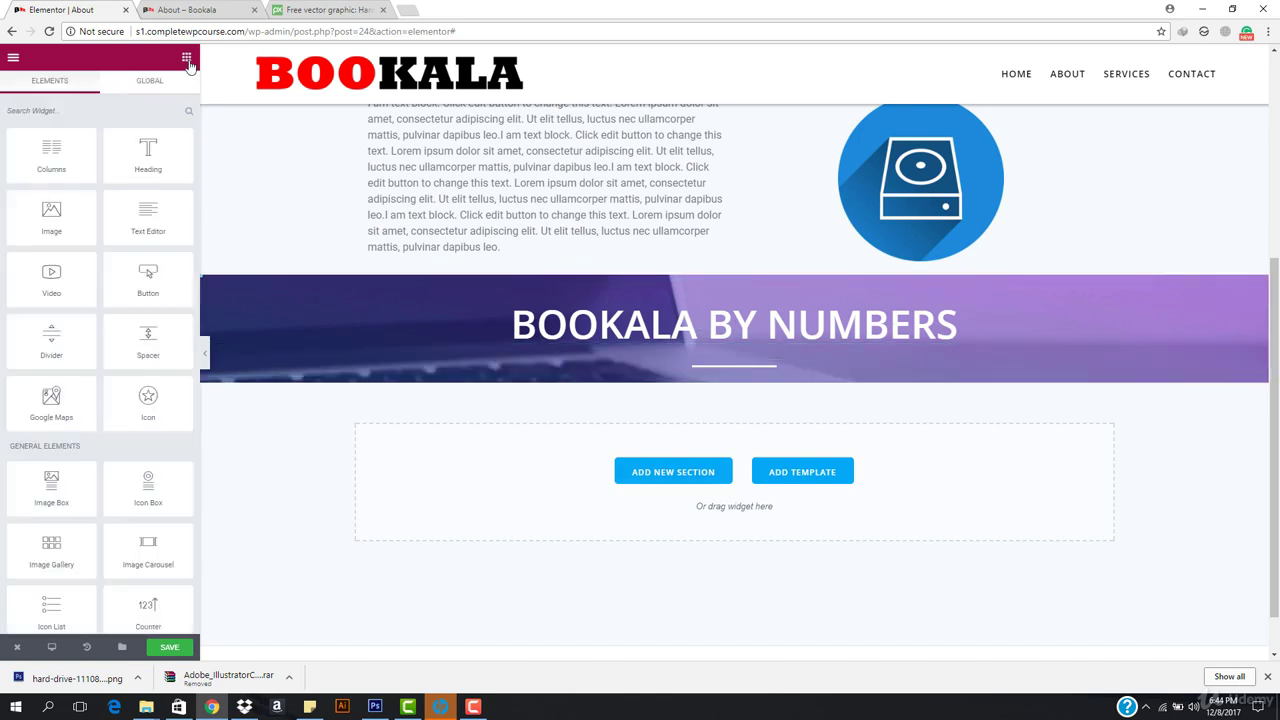
scroll(84, 421, "down", 4)
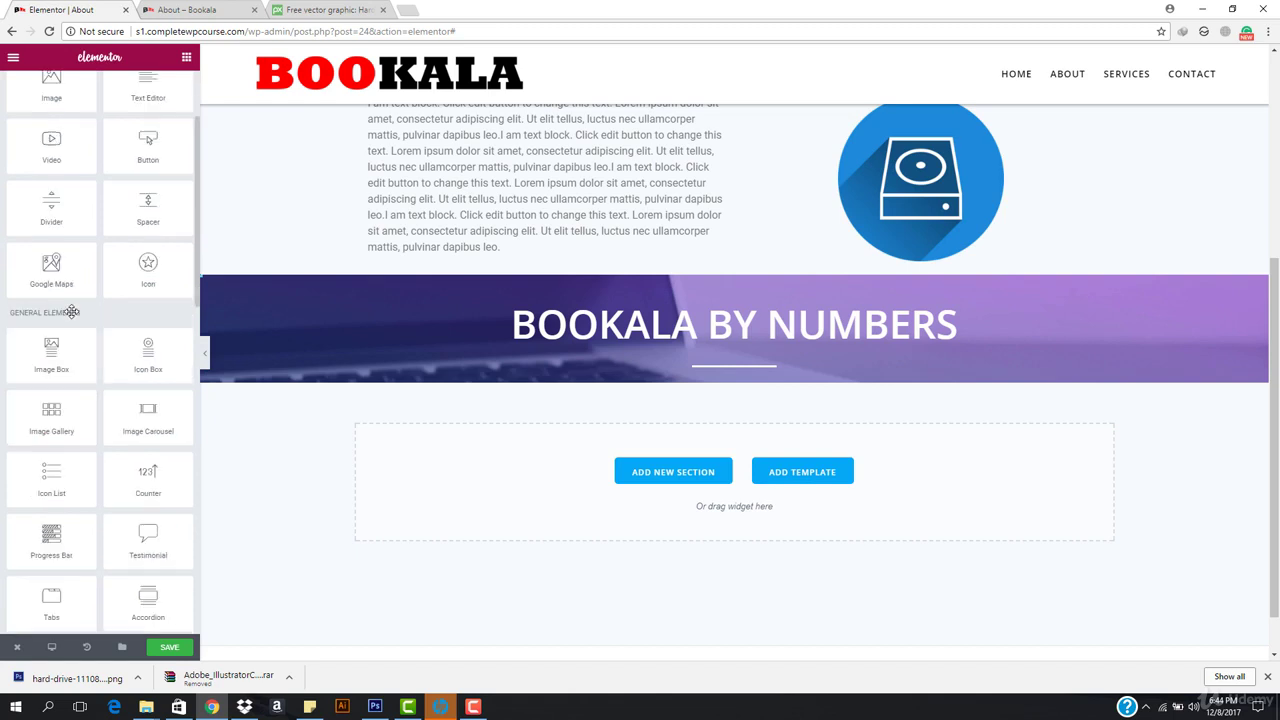
scroll(127, 421, "down", 1)
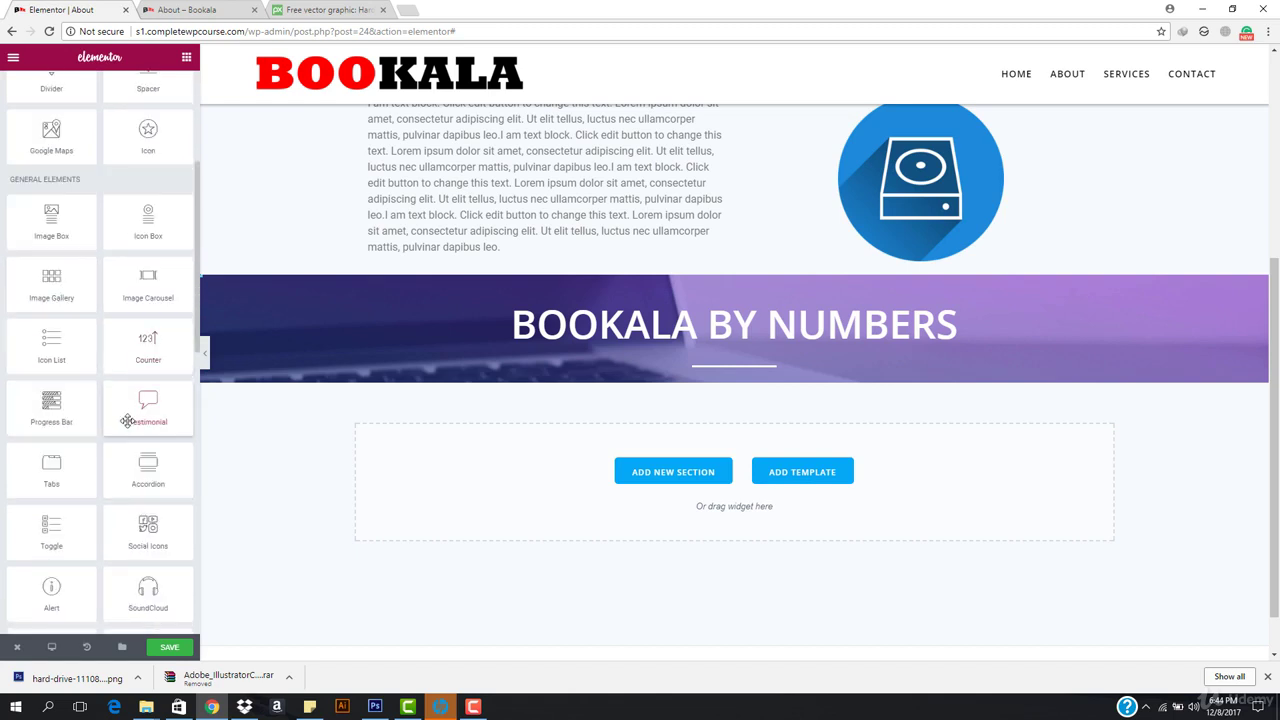
scroll(127, 421, "down", 2)
scroll(127, 421, "up", 2)
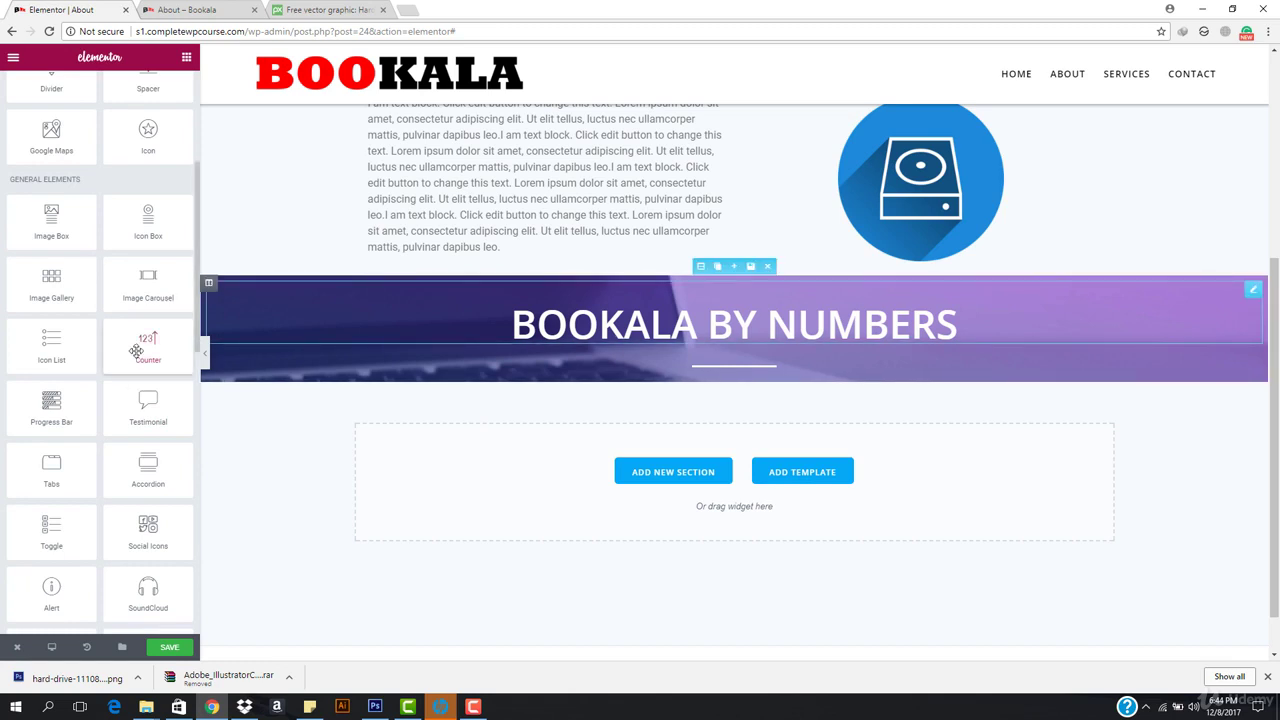
left_click_drag(141, 354, 750, 376)
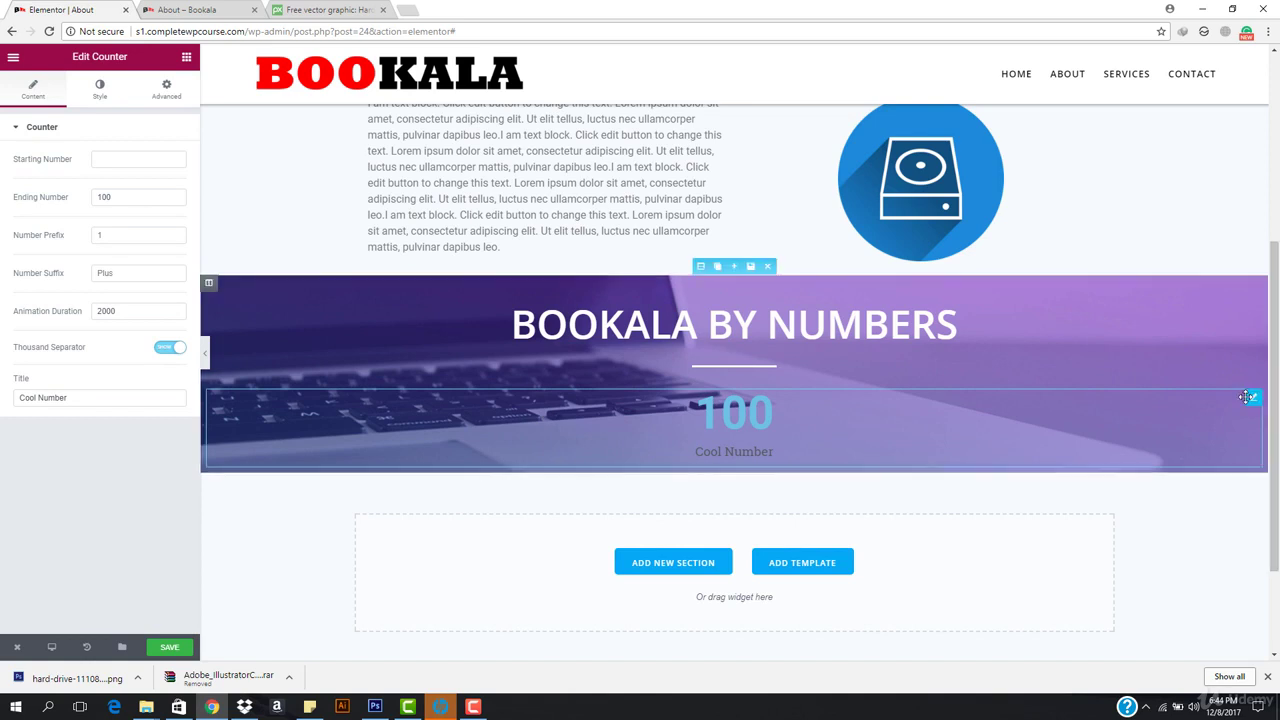
mouse_move(1250, 400)
left_click(1219, 400)
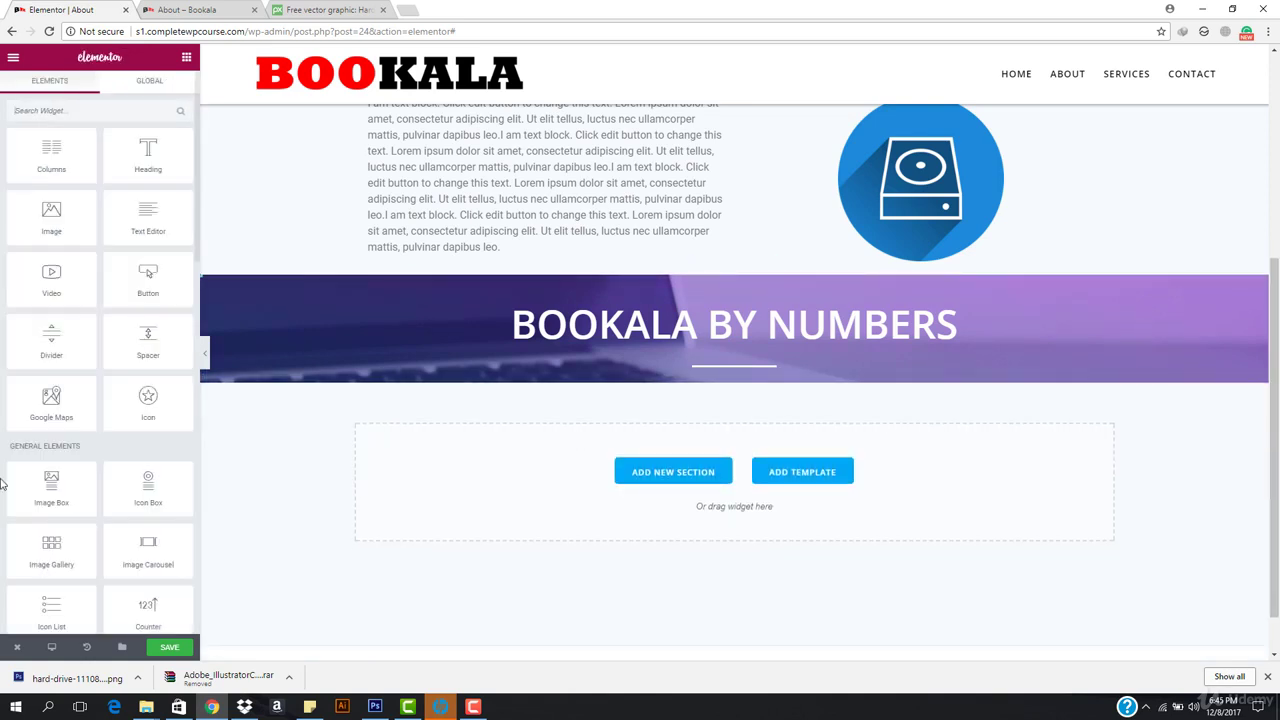
Insert a columns section under the divider and duplicate columns until there are four
left_click_drag(90, 154, 771, 368)
mouse_move(364, 398)
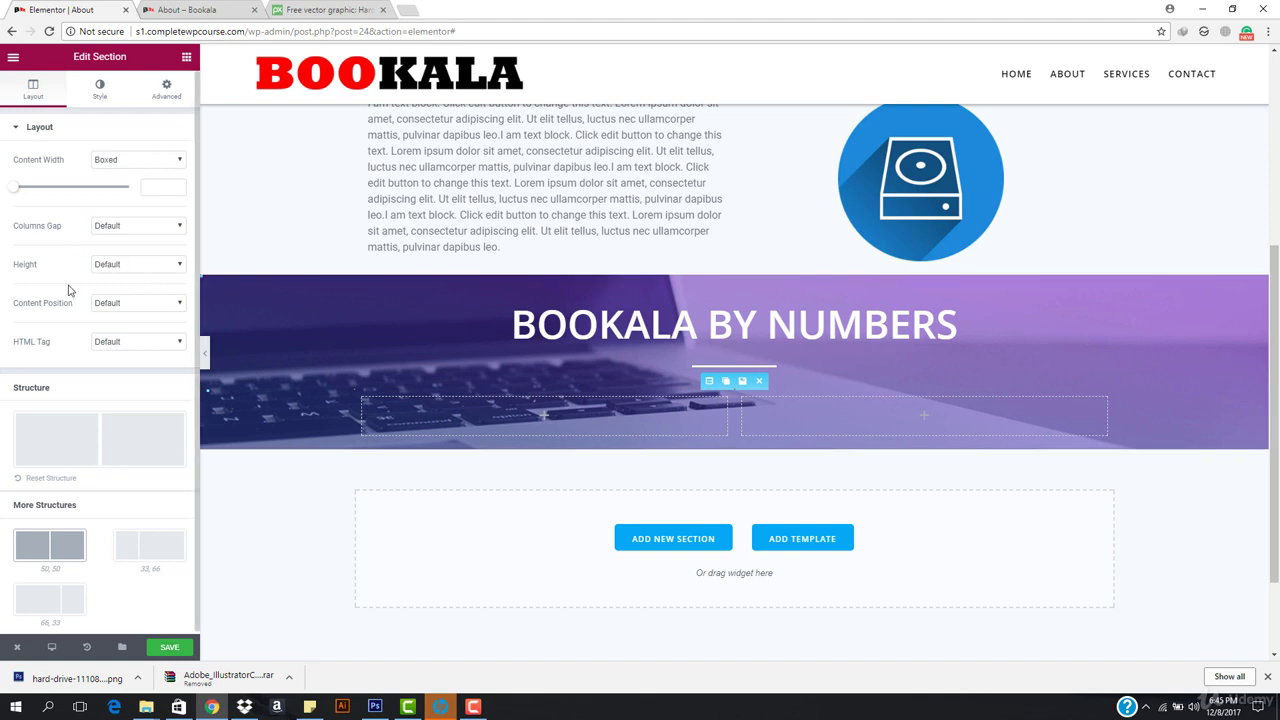
scroll(66, 421, "down", 1)
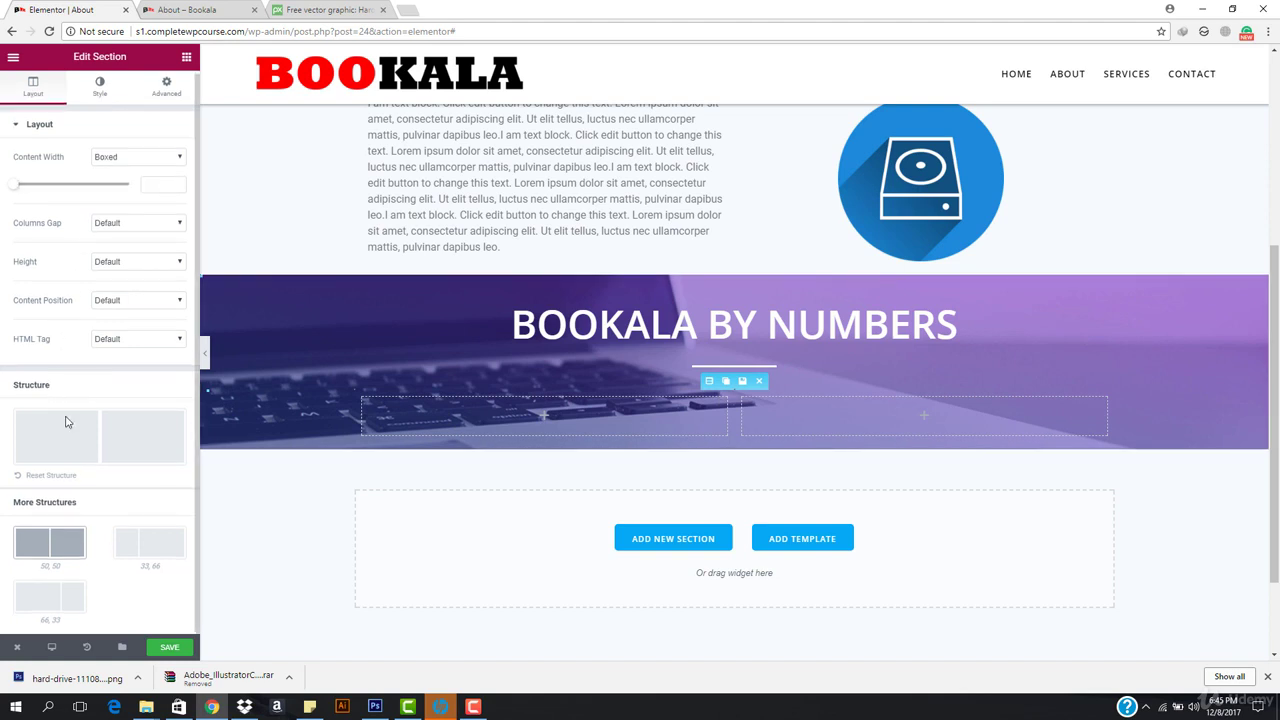
left_click(379, 400)
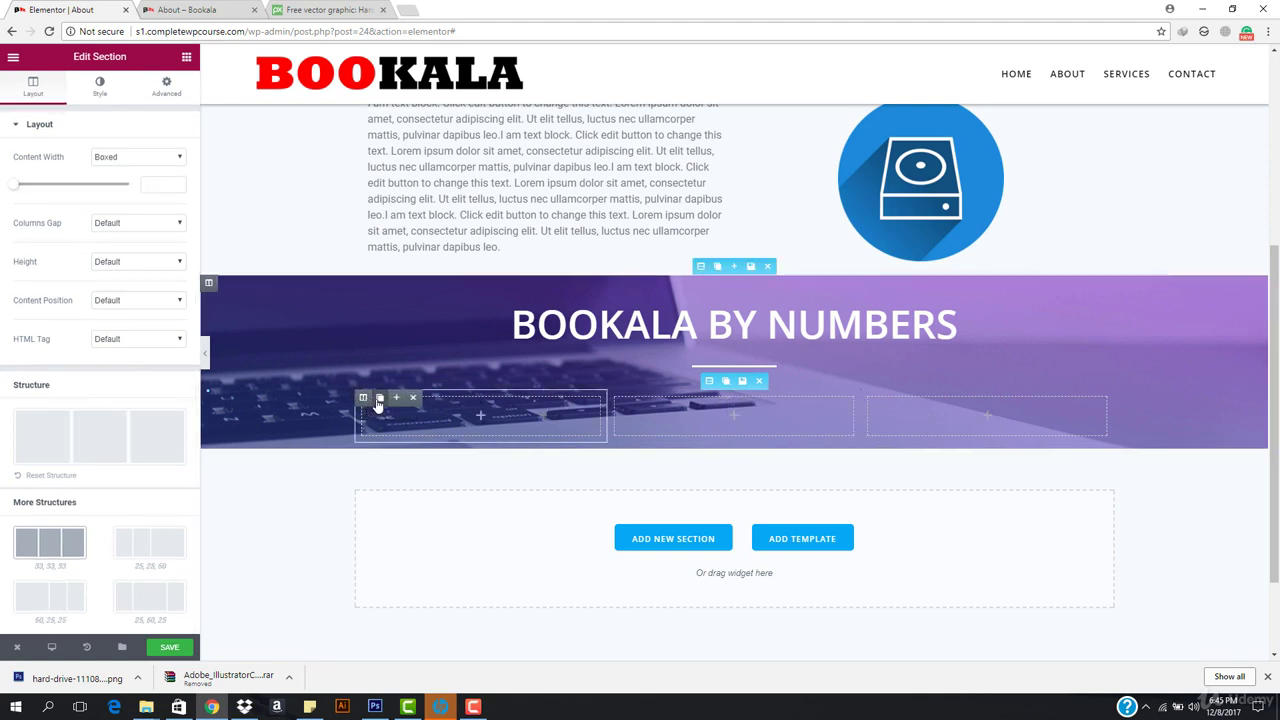
left_click(379, 400)
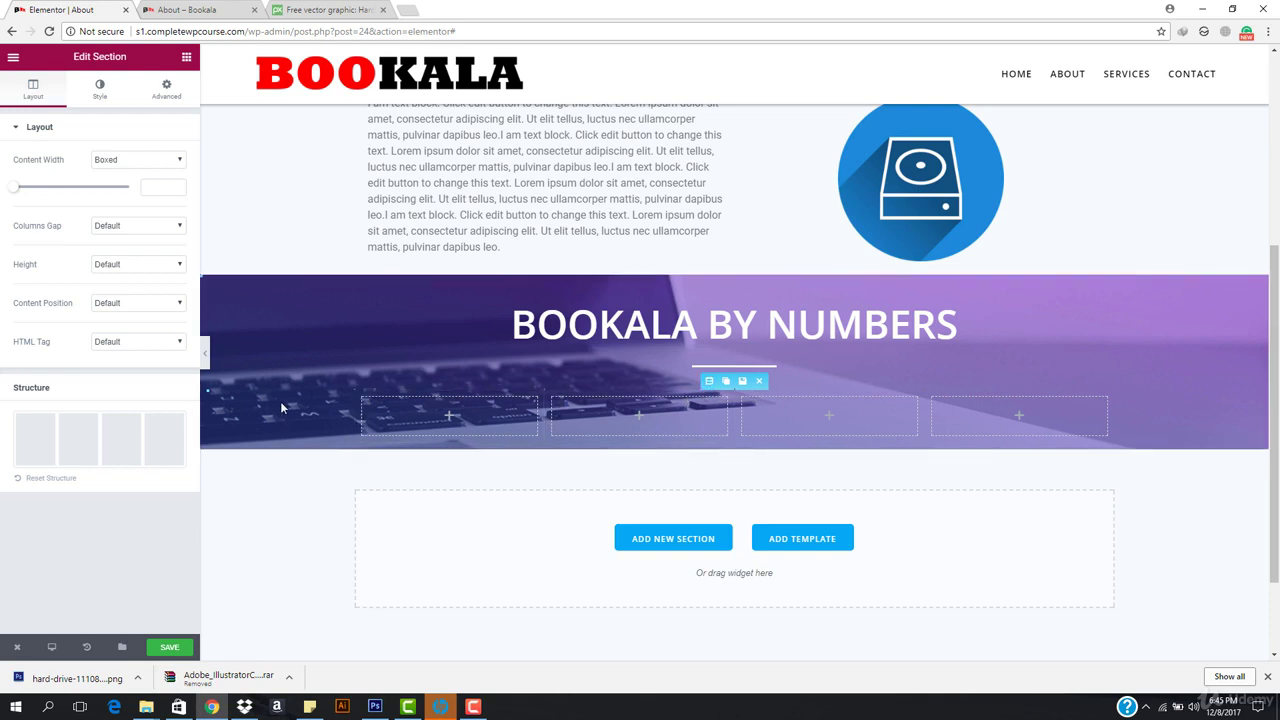
Set the four-column section's content width to Full Width
left_click(141, 162)
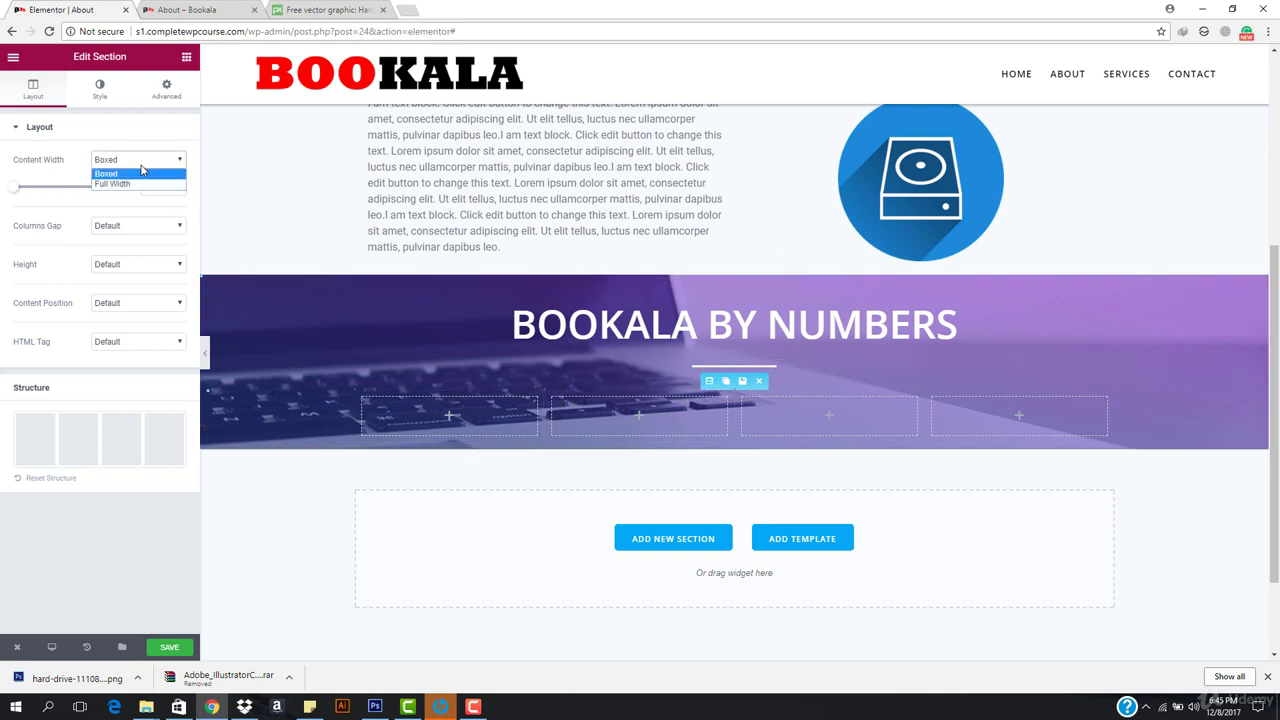
left_click(146, 184)
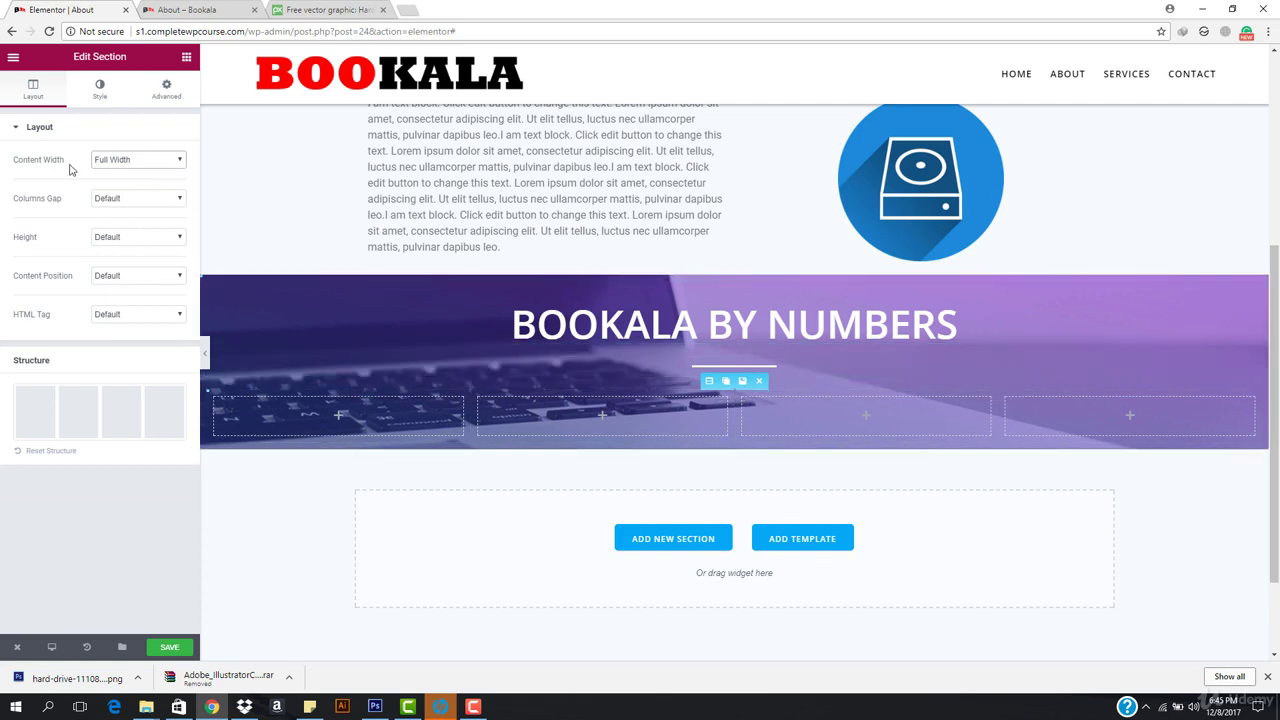
left_click(189, 59)
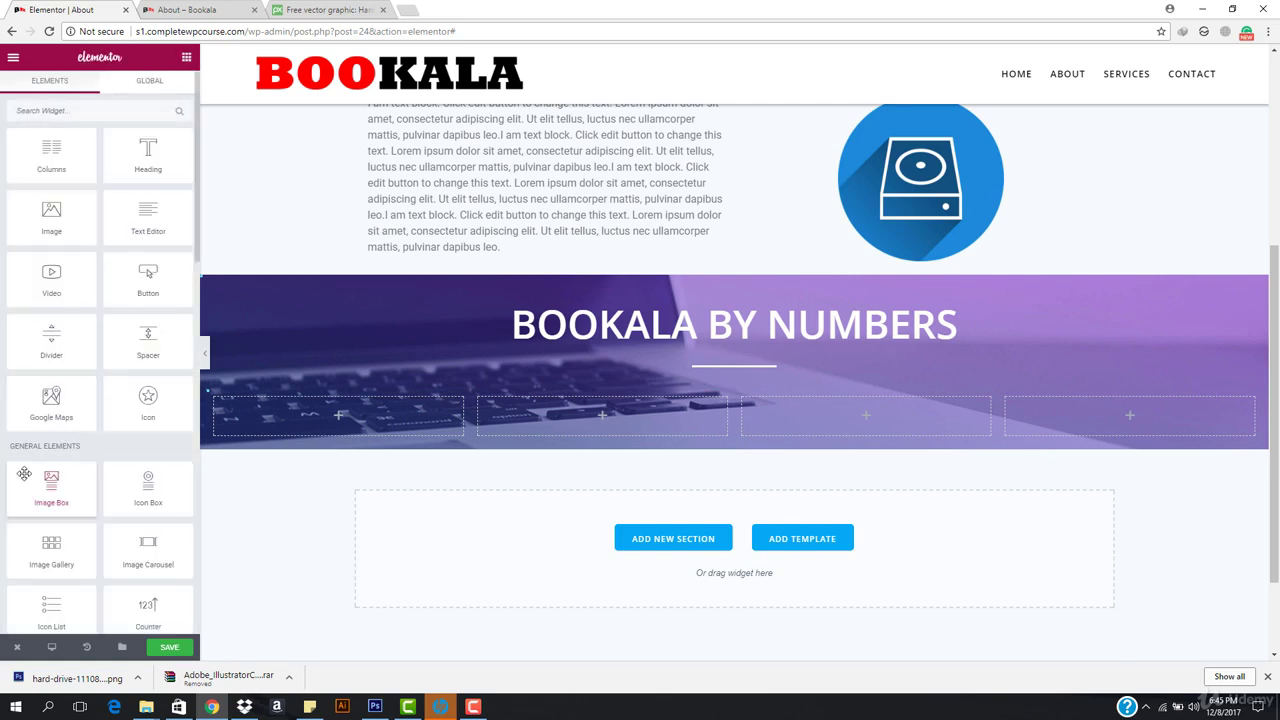
Add a Counter to the first column ending at 252458, titled 'Hardwares Delivered'
scroll(158, 460, "down", 2)
left_click_drag(152, 492, 344, 414)
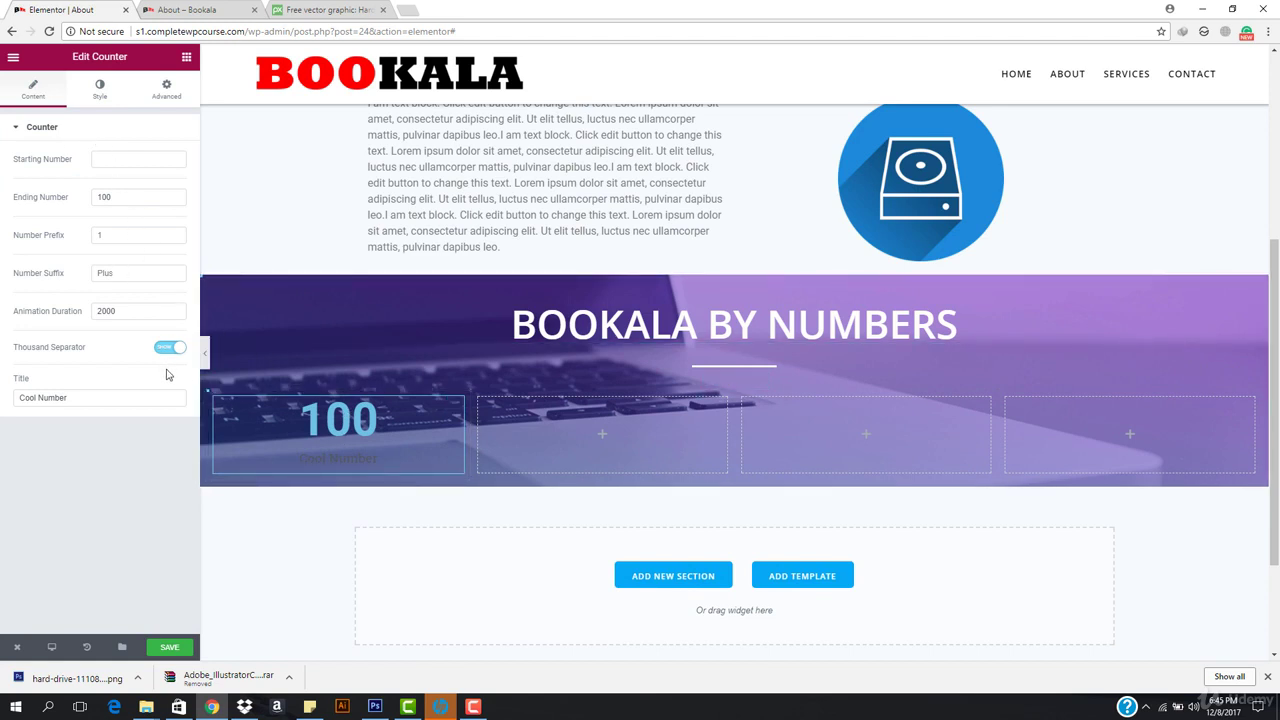
left_click(134, 198)
type("252458")
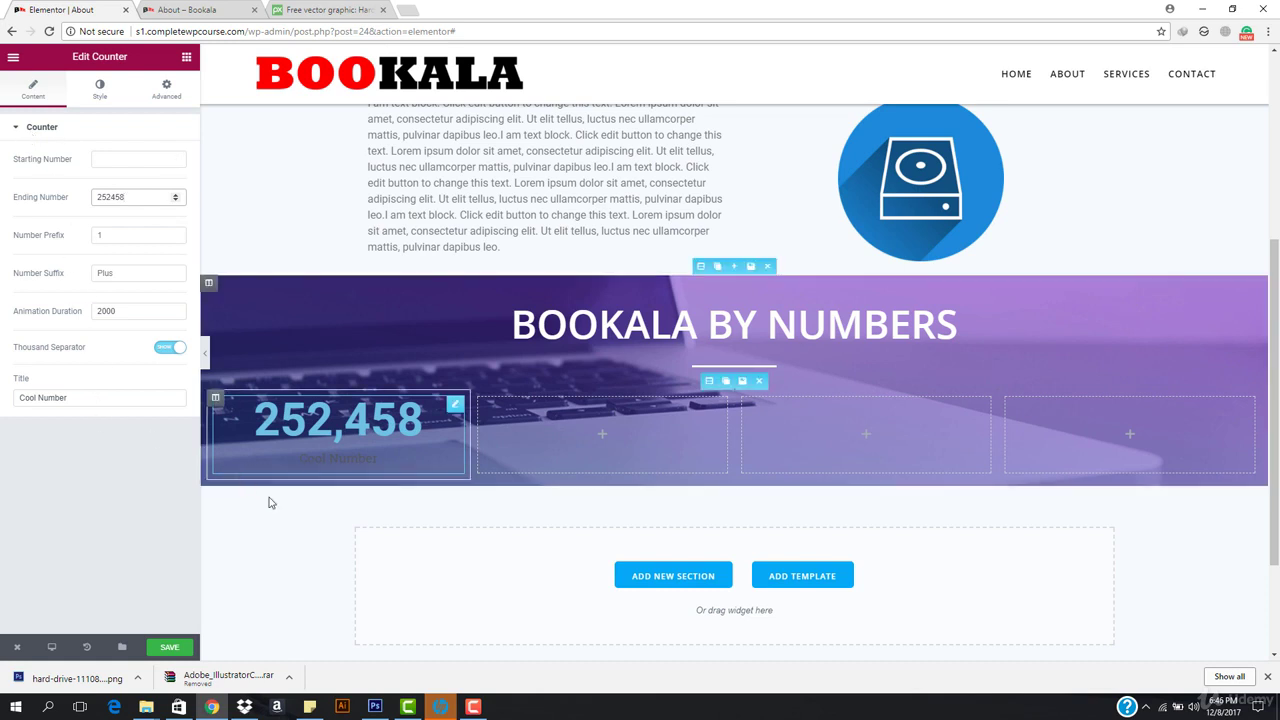
double_click(82, 398)
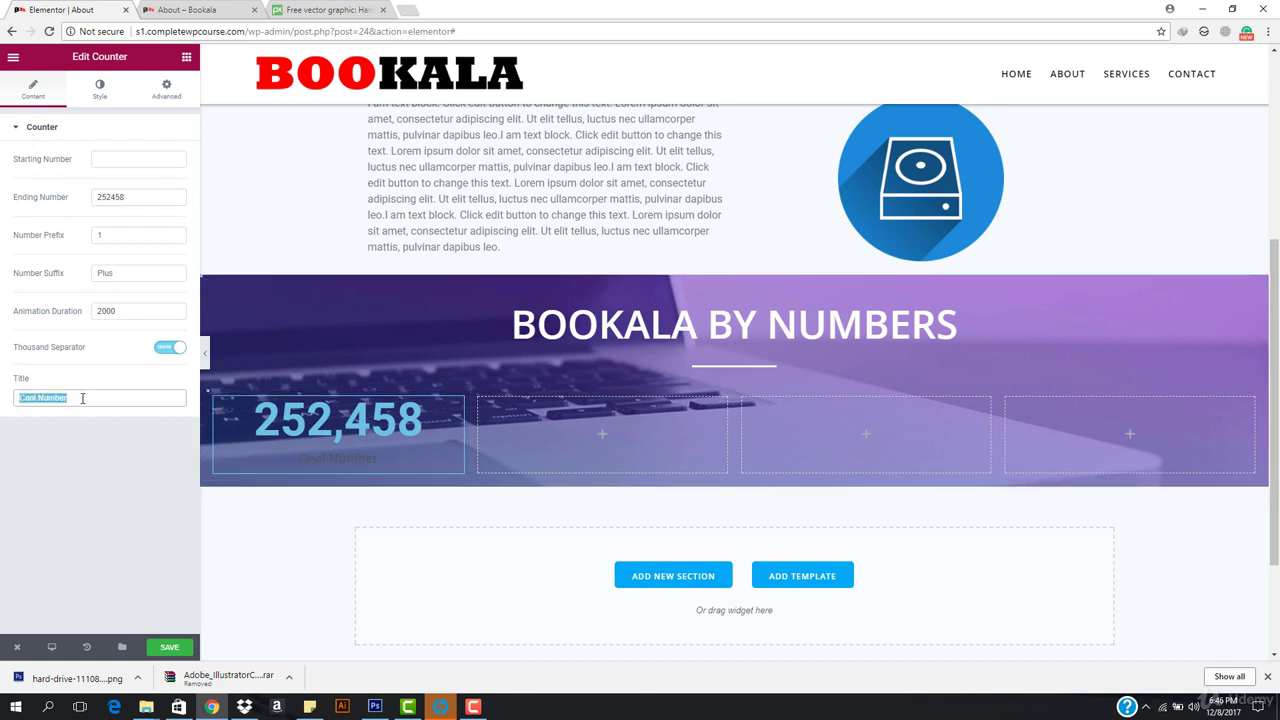
type("Hardwa")
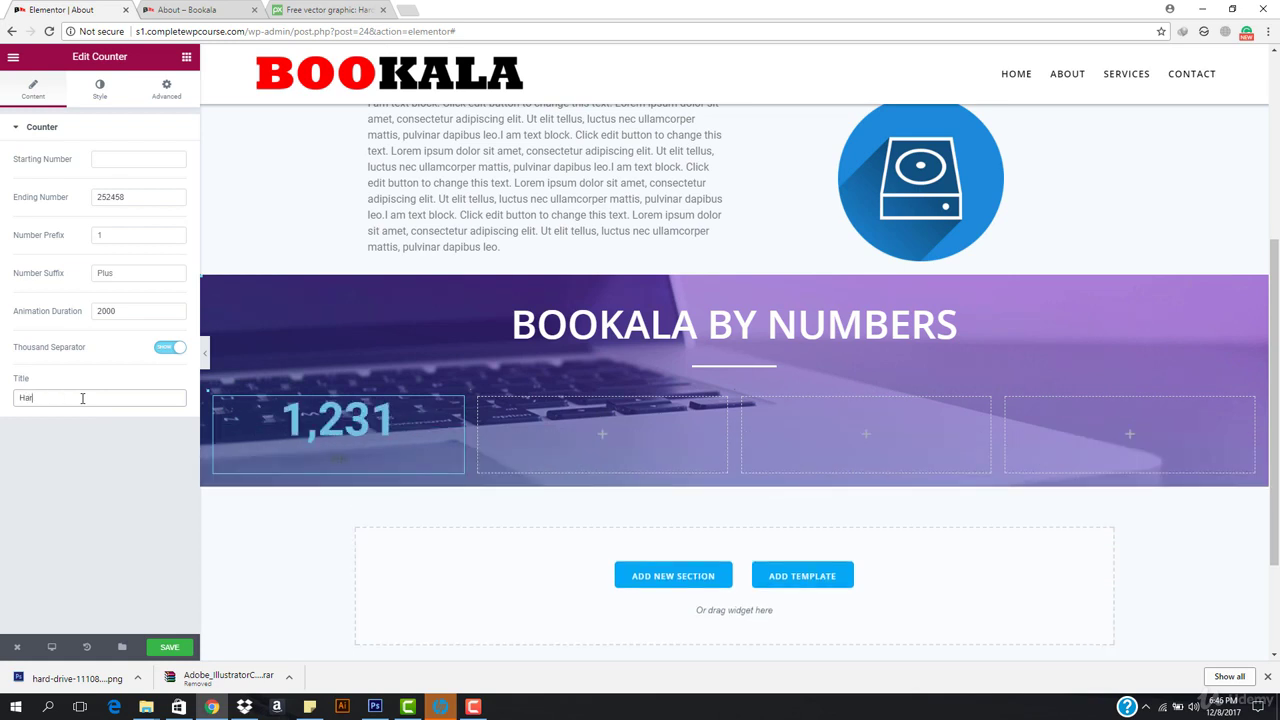
type("Delivered")
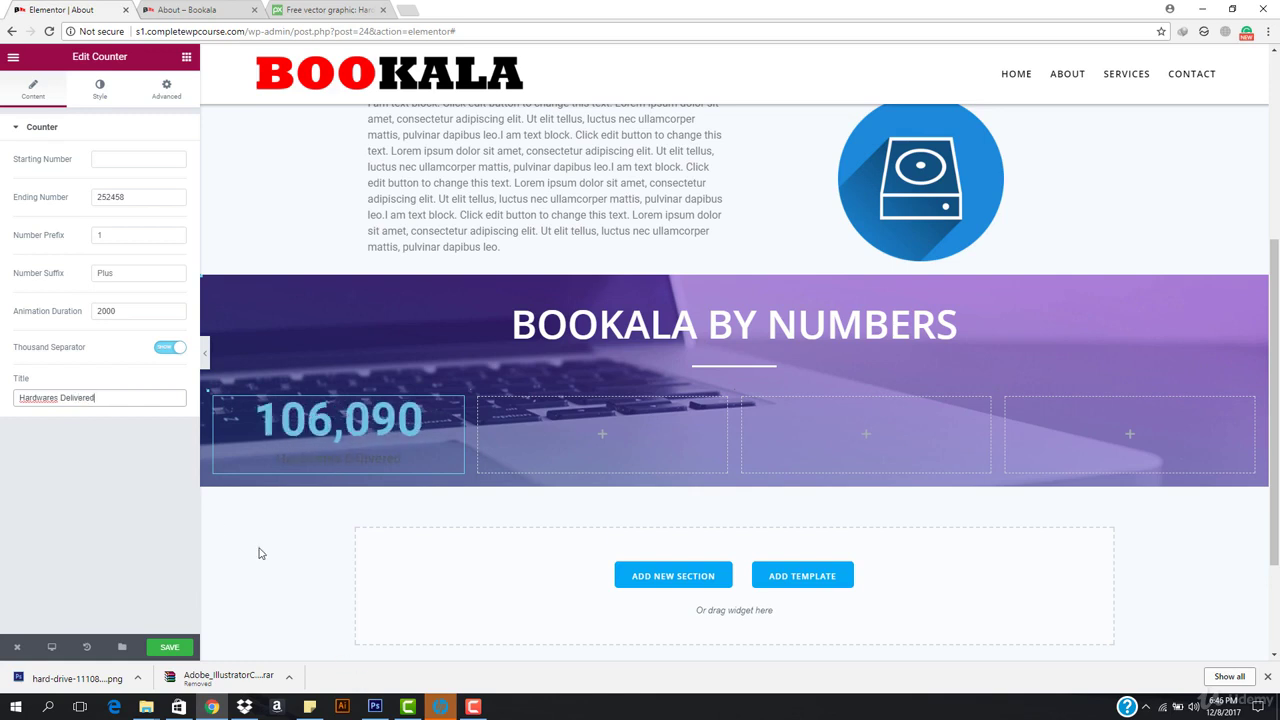
Colour the counter number green and the 'Hardwares Delivered' title white
left_click(98, 90)
left_click(171, 170)
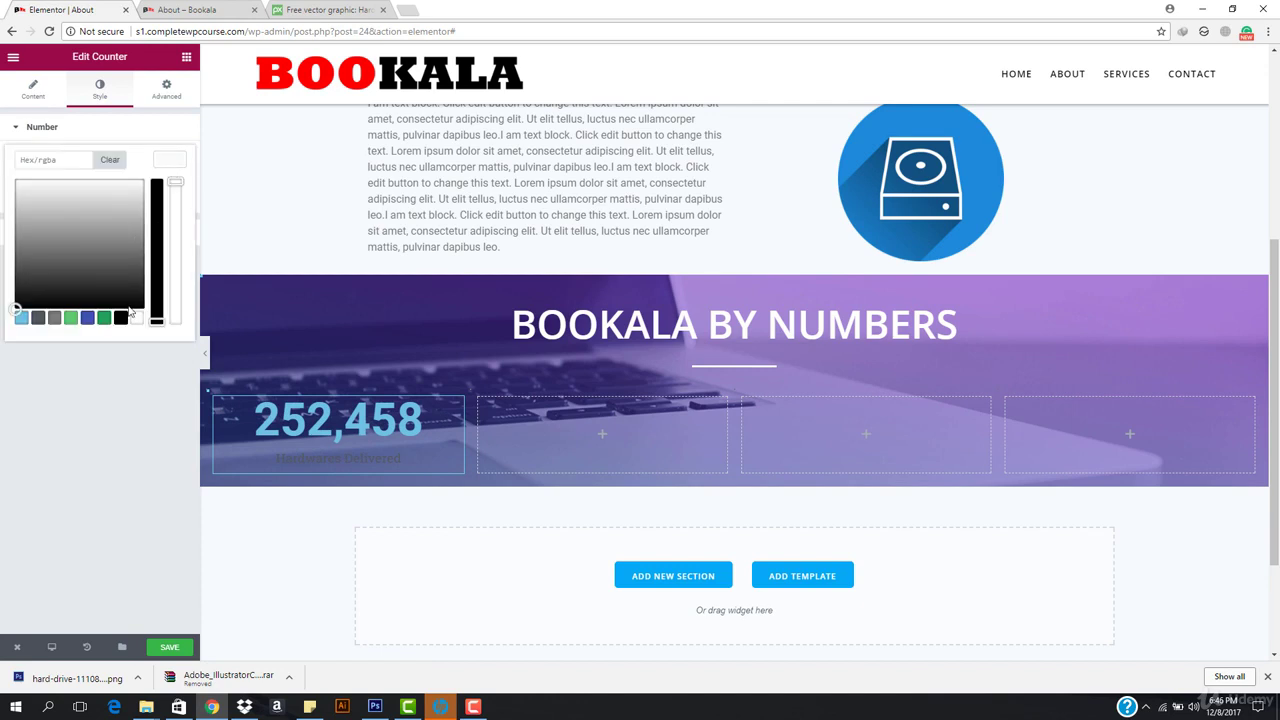
left_click(71, 318)
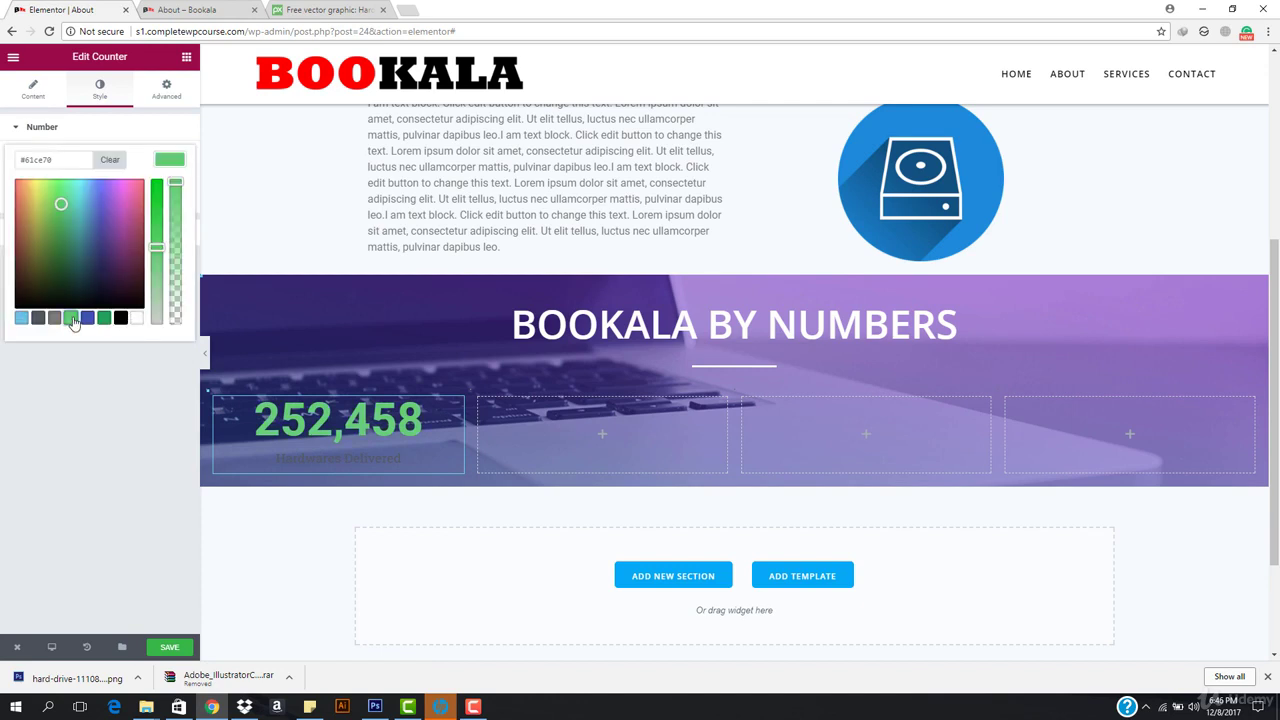
left_click(171, 162)
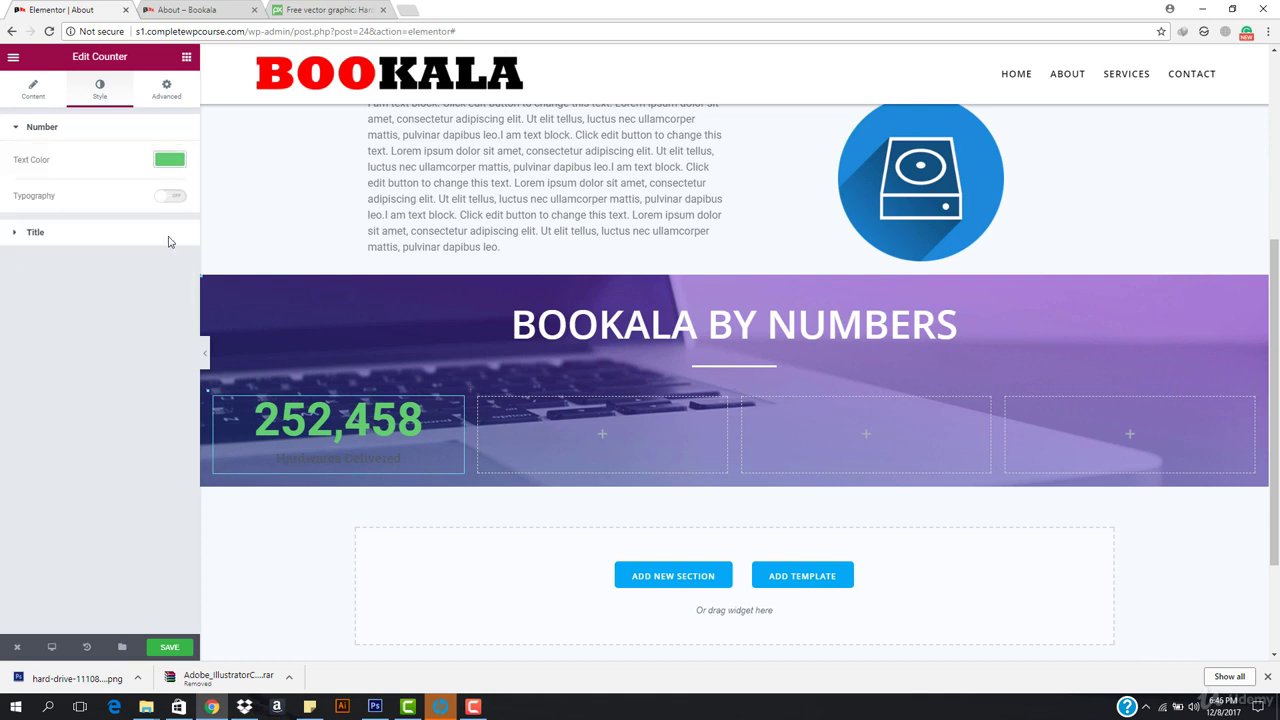
left_click(121, 236)
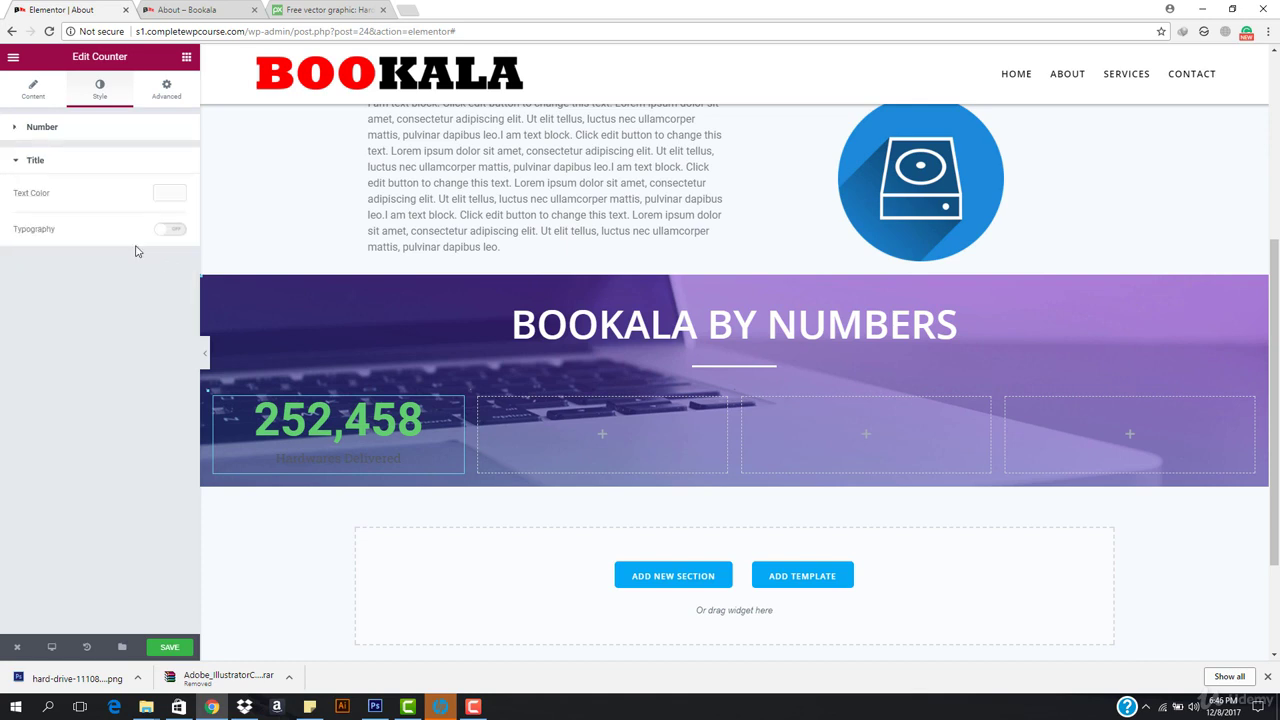
left_click(170, 192)
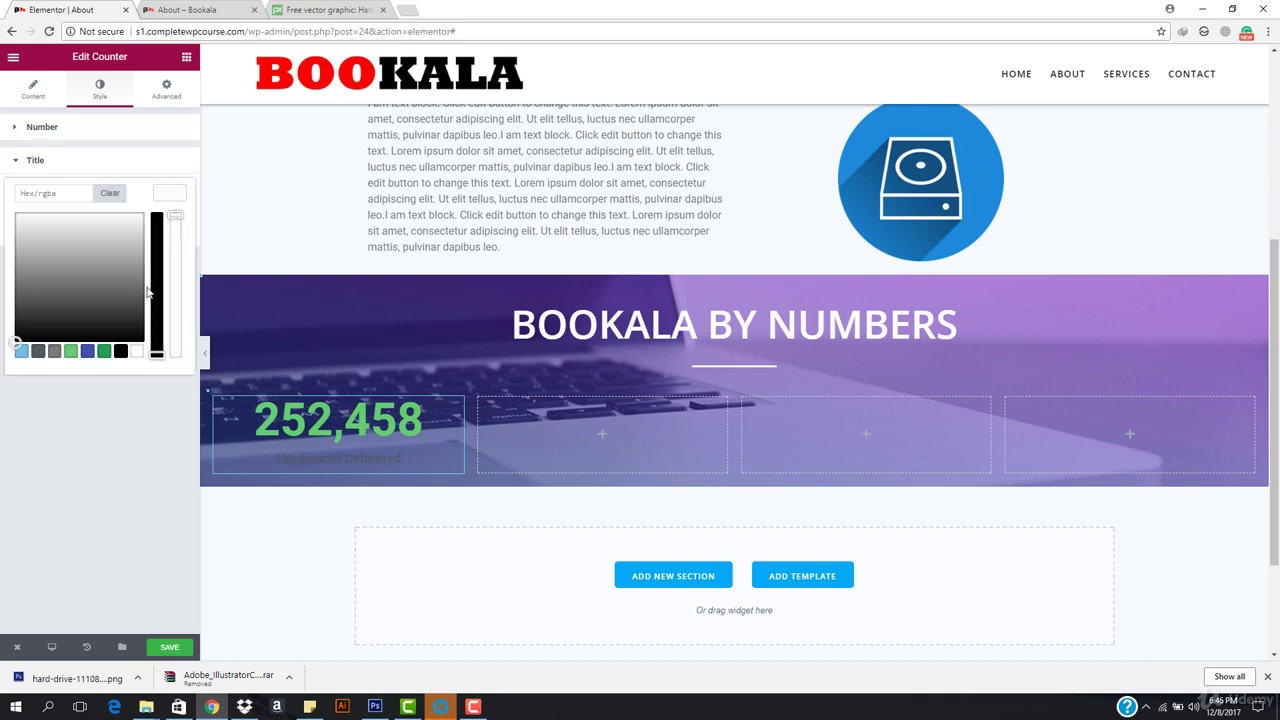
left_click(136, 352)
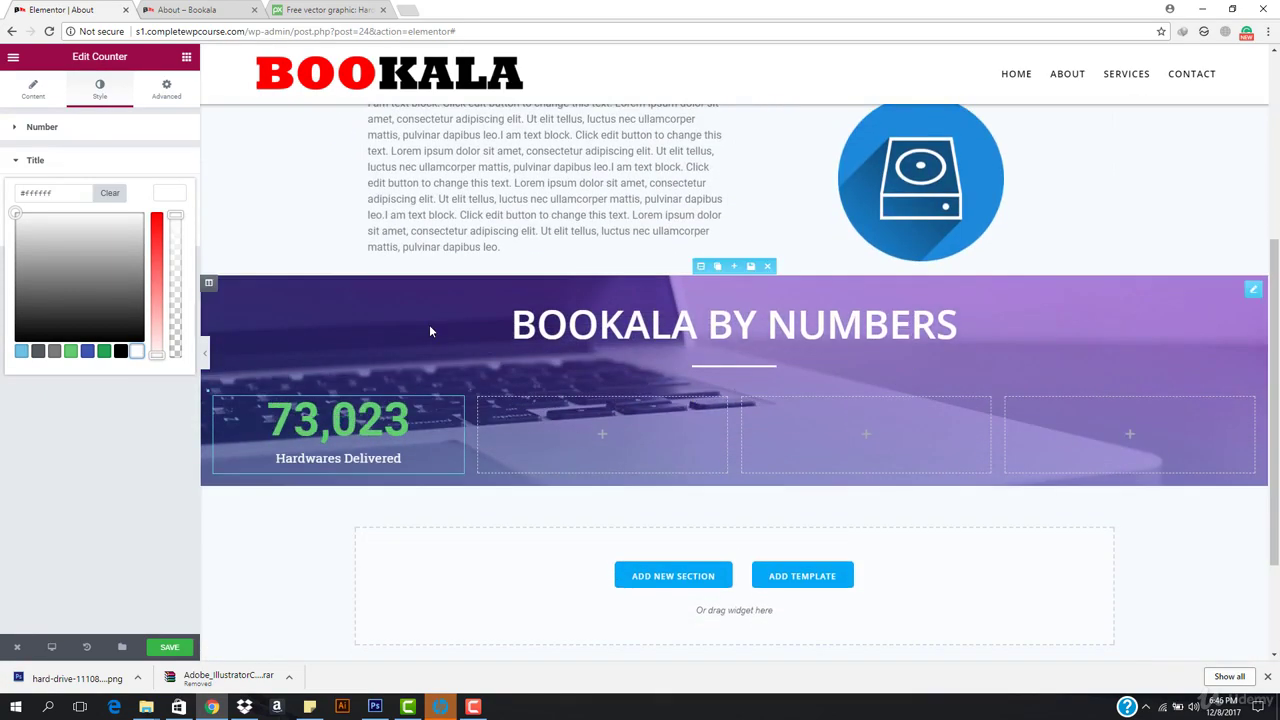
Try blue, black and dark green for the counter number, settling on white
scroll(429, 324, "up", 3)
scroll(429, 324, "down", 3)
scroll(487, 304, "up", 2)
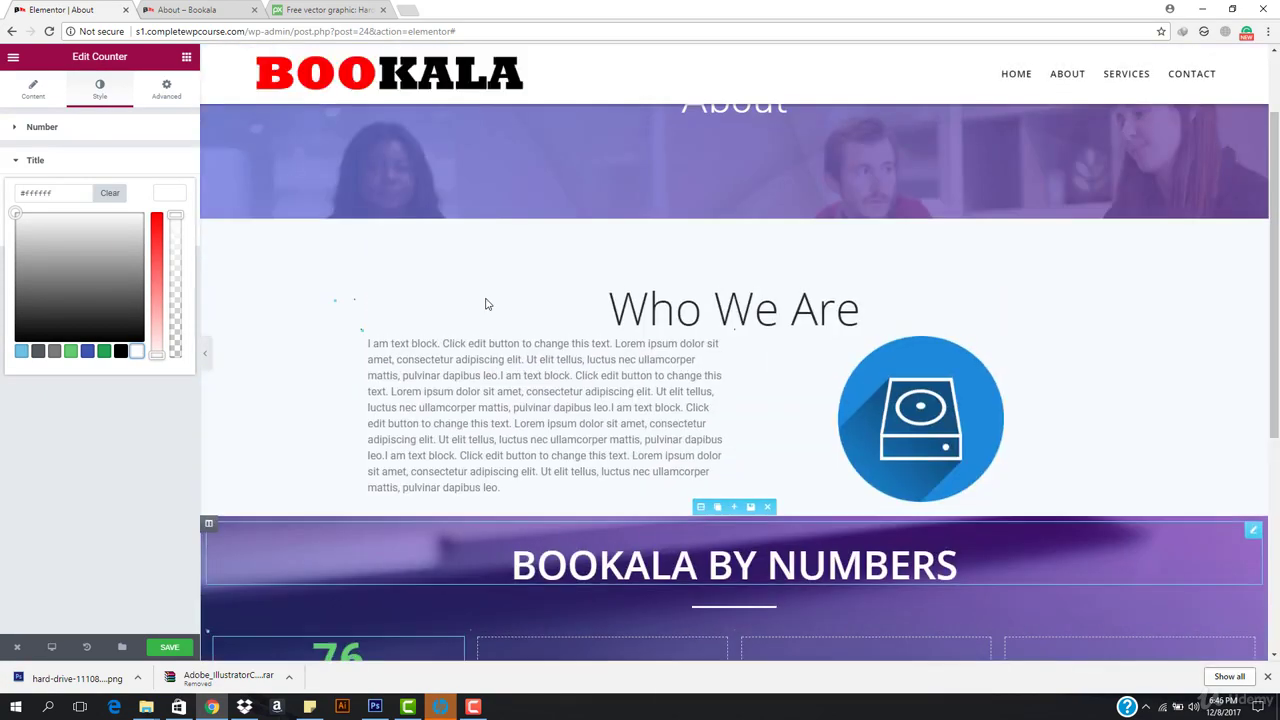
scroll(487, 304, "up", 1)
scroll(438, 189, "down", 3)
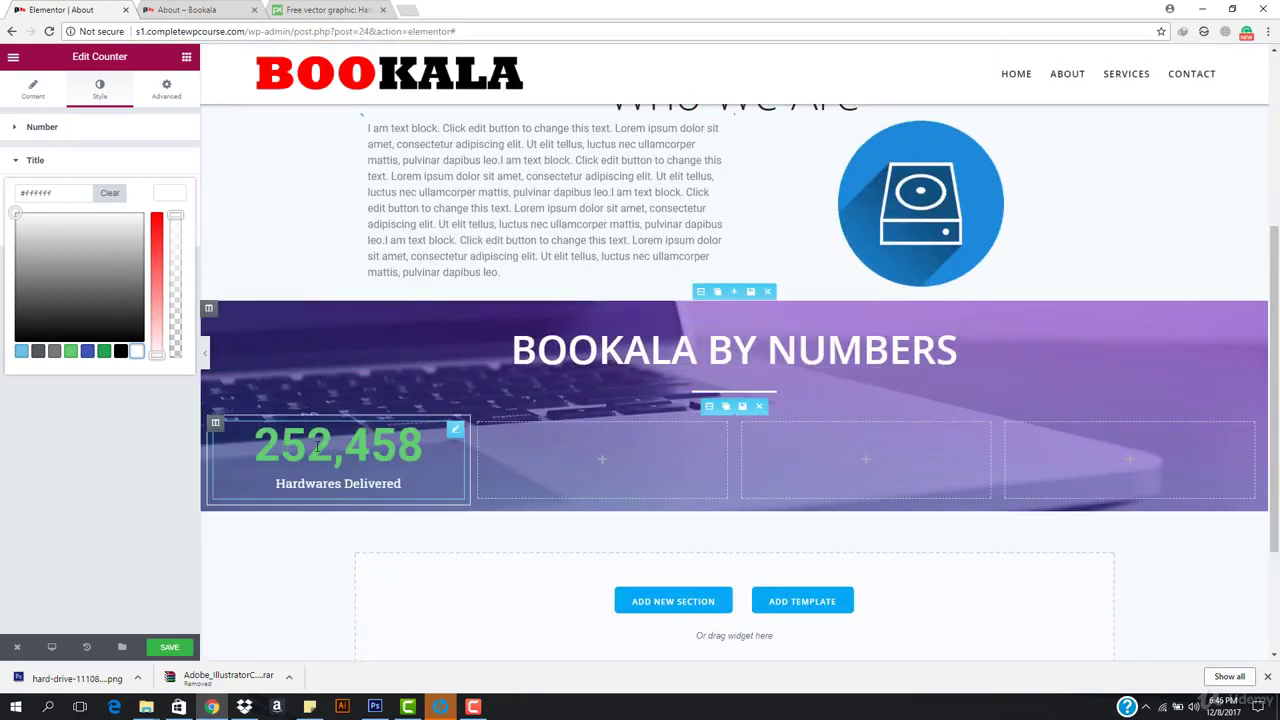
left_click(42, 128)
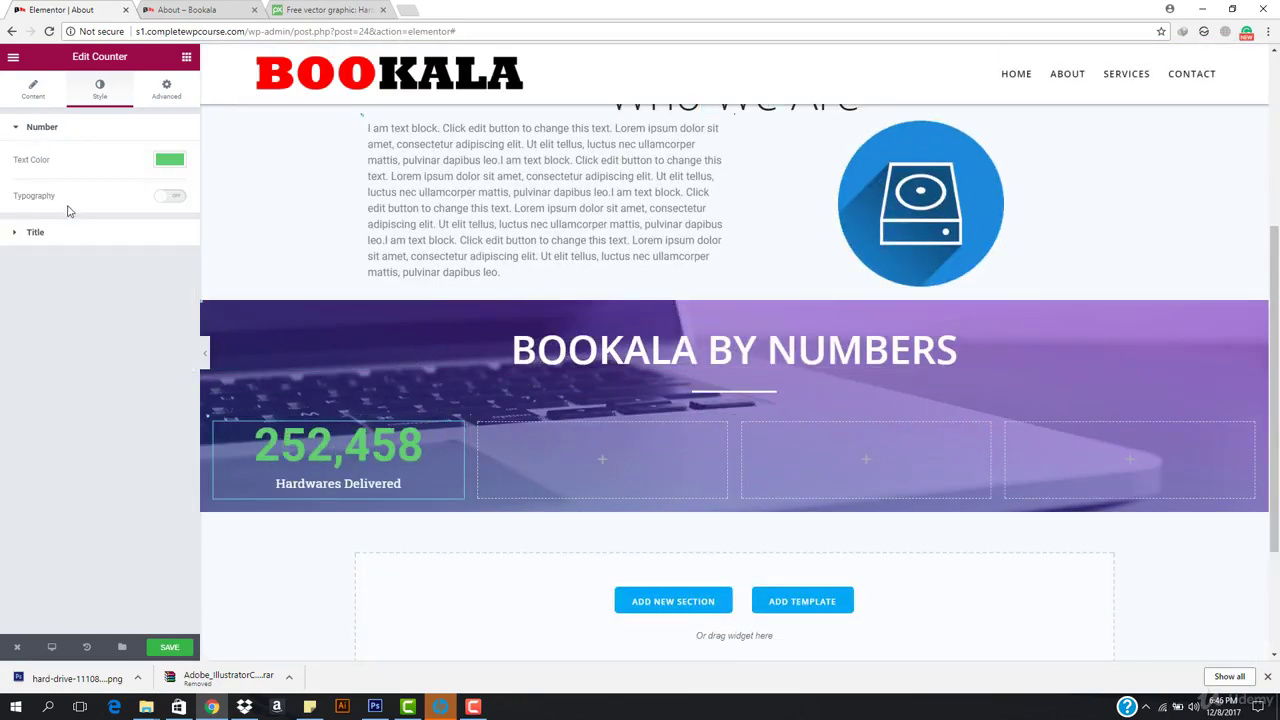
left_click(169, 160)
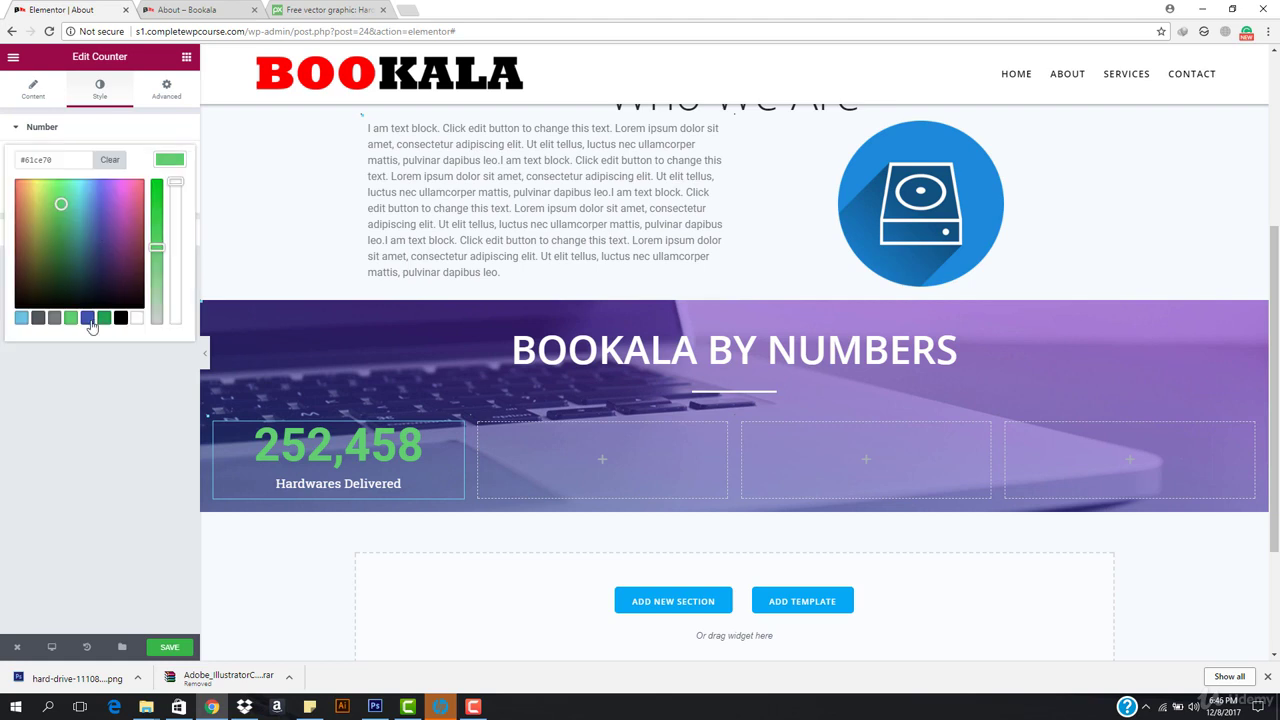
left_click(88, 319)
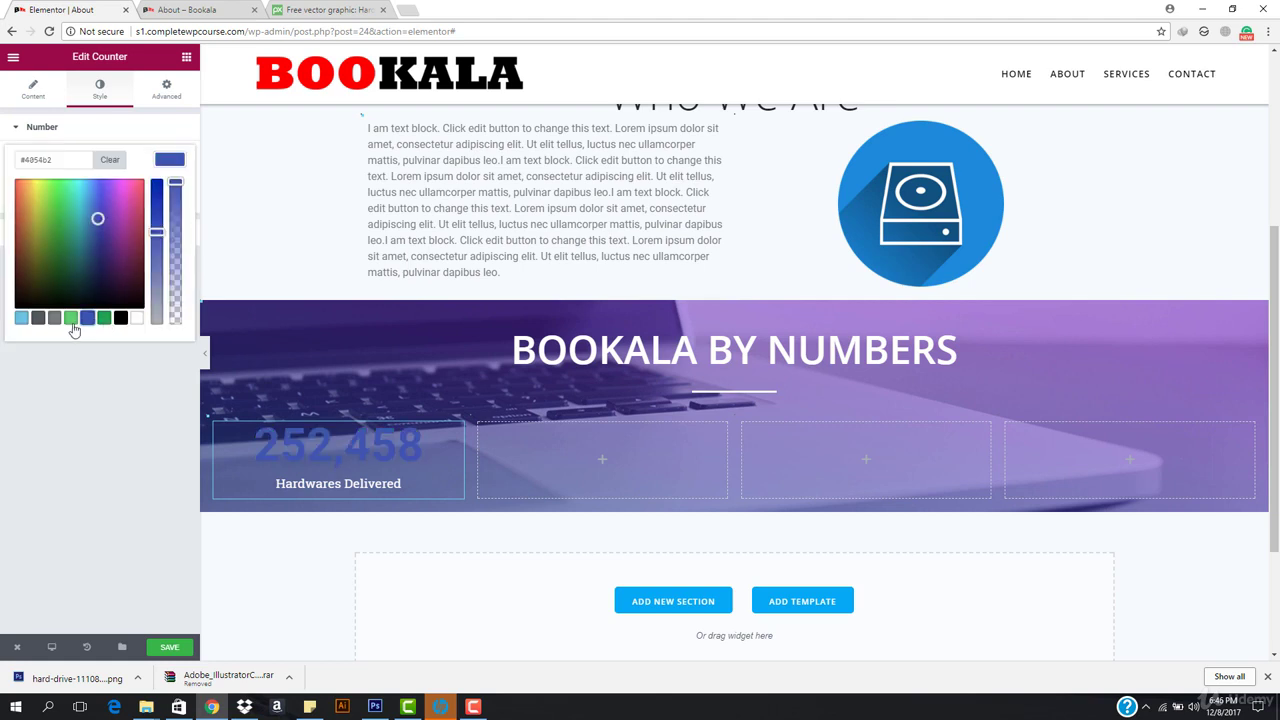
left_click(137, 318)
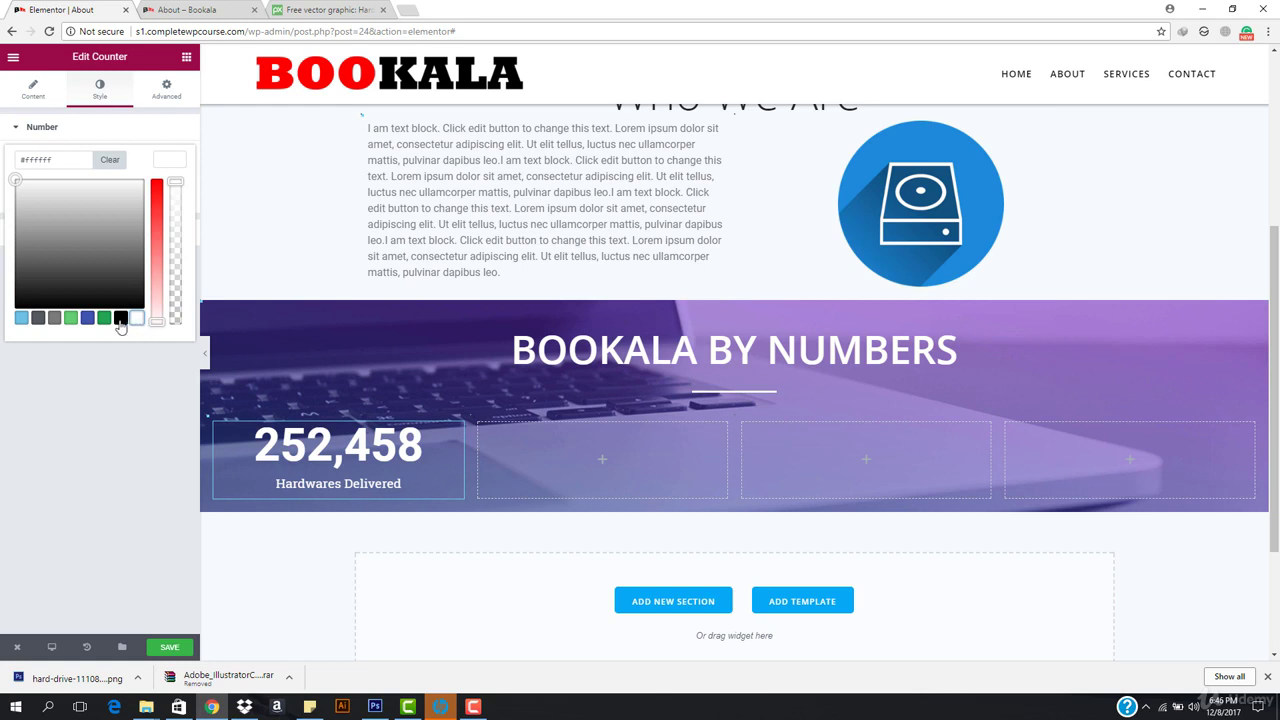
left_click(120, 318)
left_click(136, 318)
left_click(104, 318)
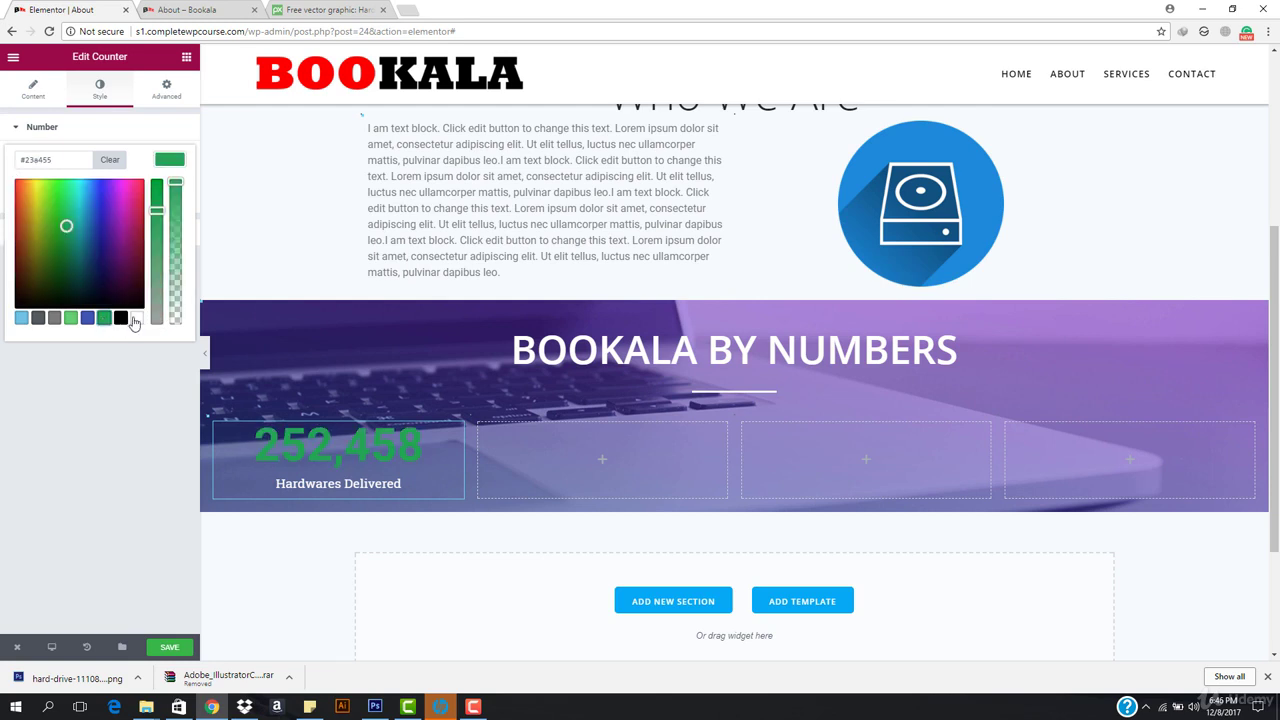
left_click(136, 318)
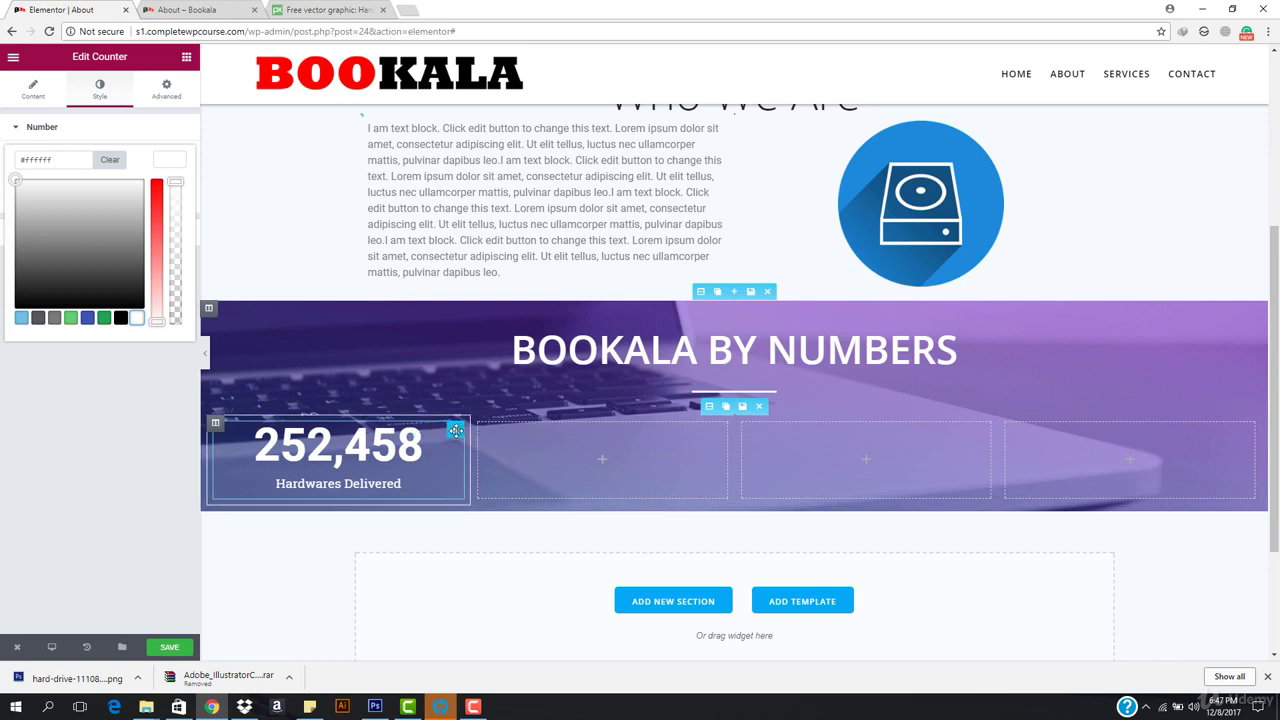
Make three copies of the counter and move them into the second, third and fourth columns
left_click(437, 432)
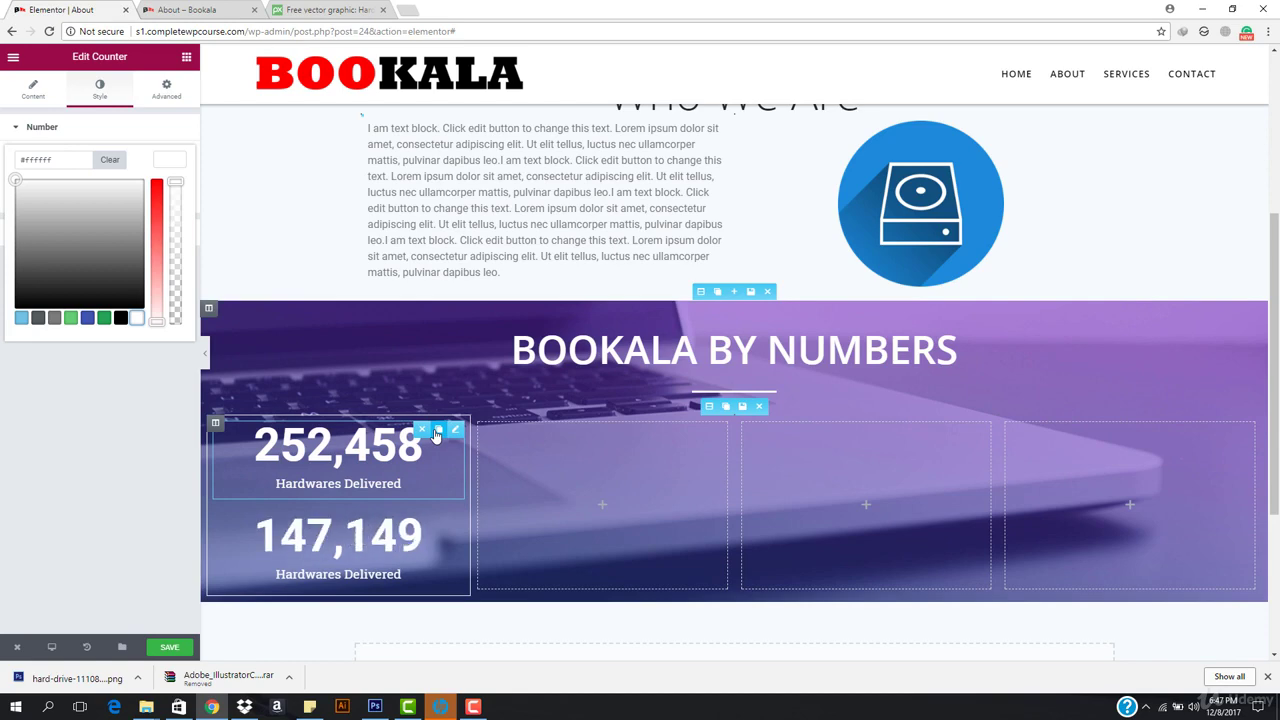
left_click(437, 432)
left_click(437, 432)
scroll(416, 487, "down", 2)
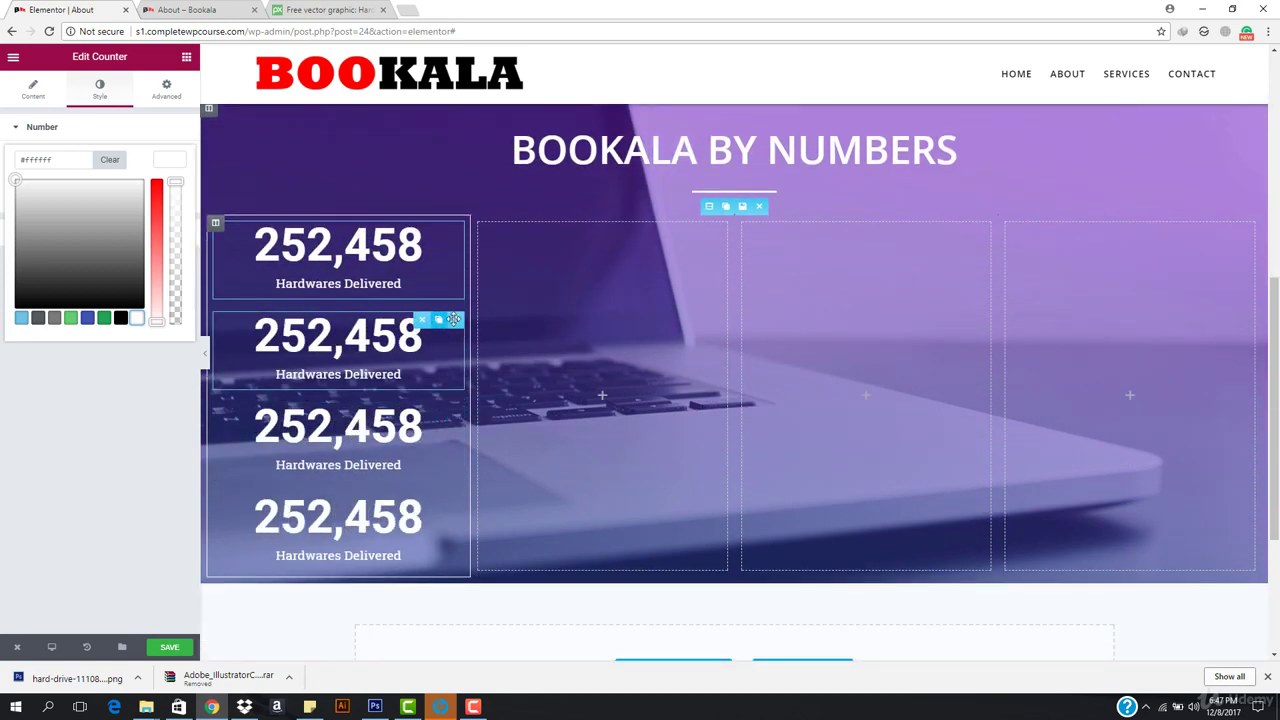
left_click_drag(459, 318, 605, 290)
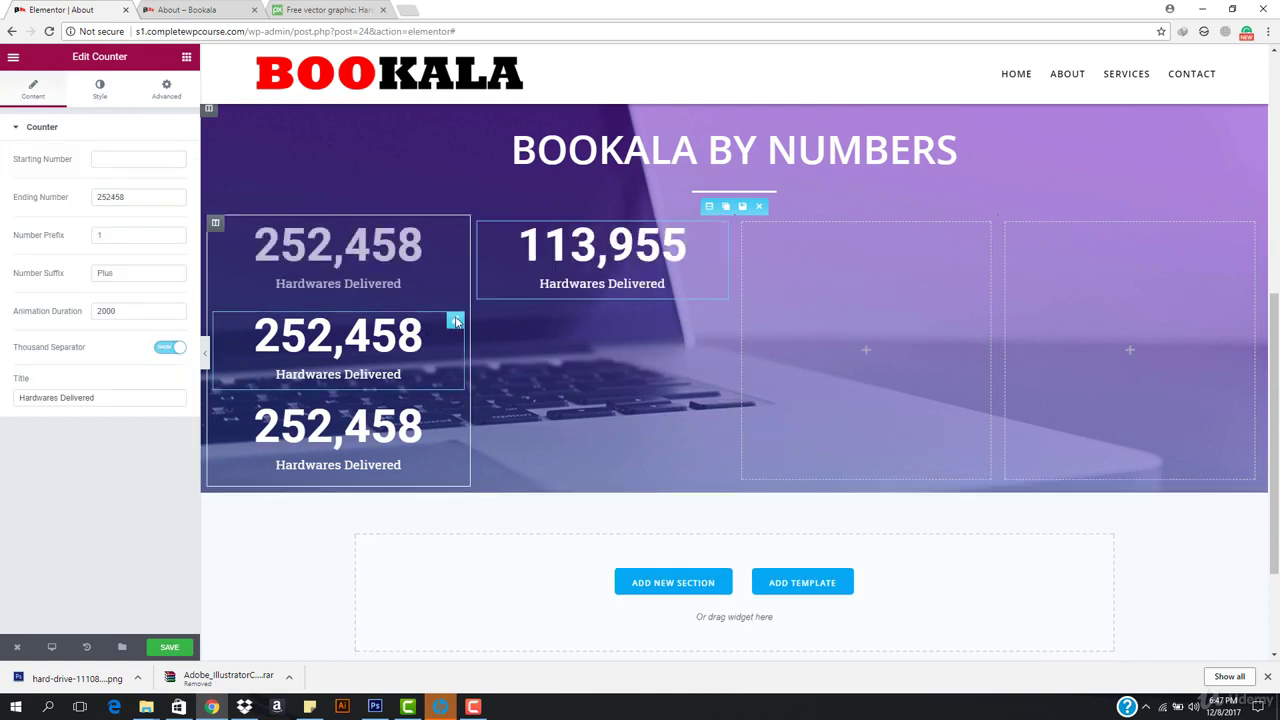
left_click_drag(456, 318, 850, 290)
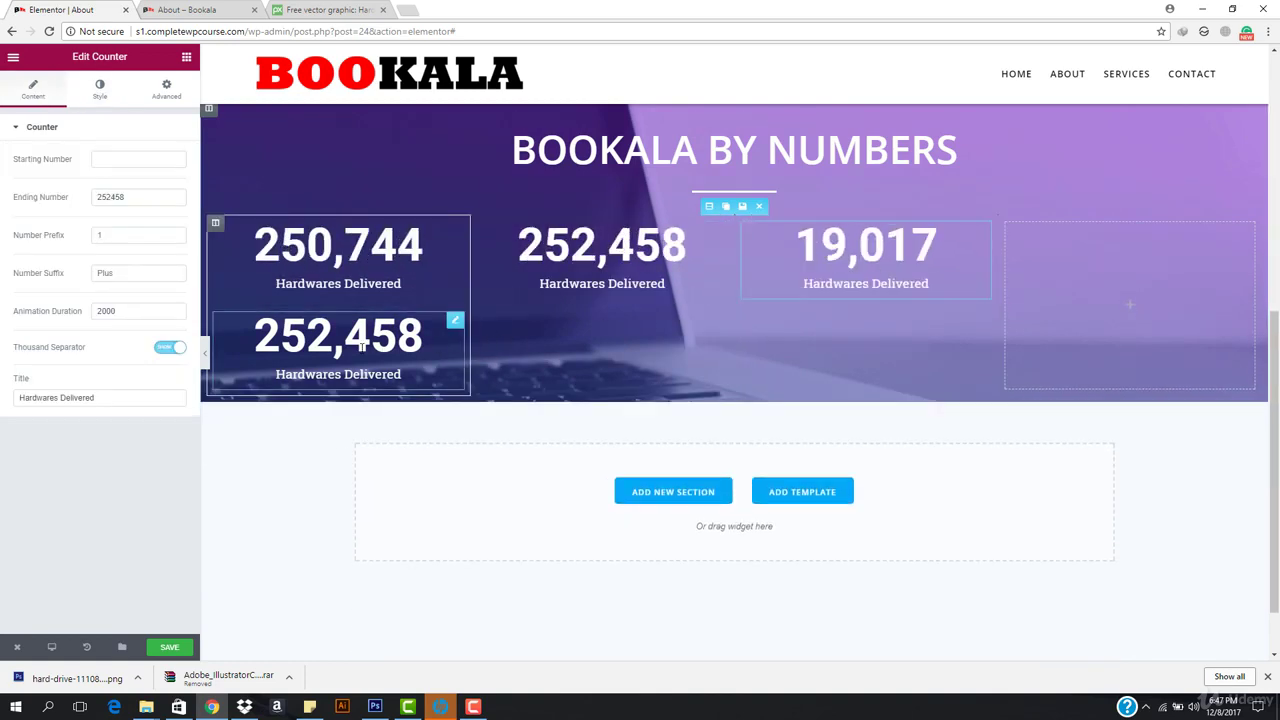
left_click_drag(455, 320, 1116, 273)
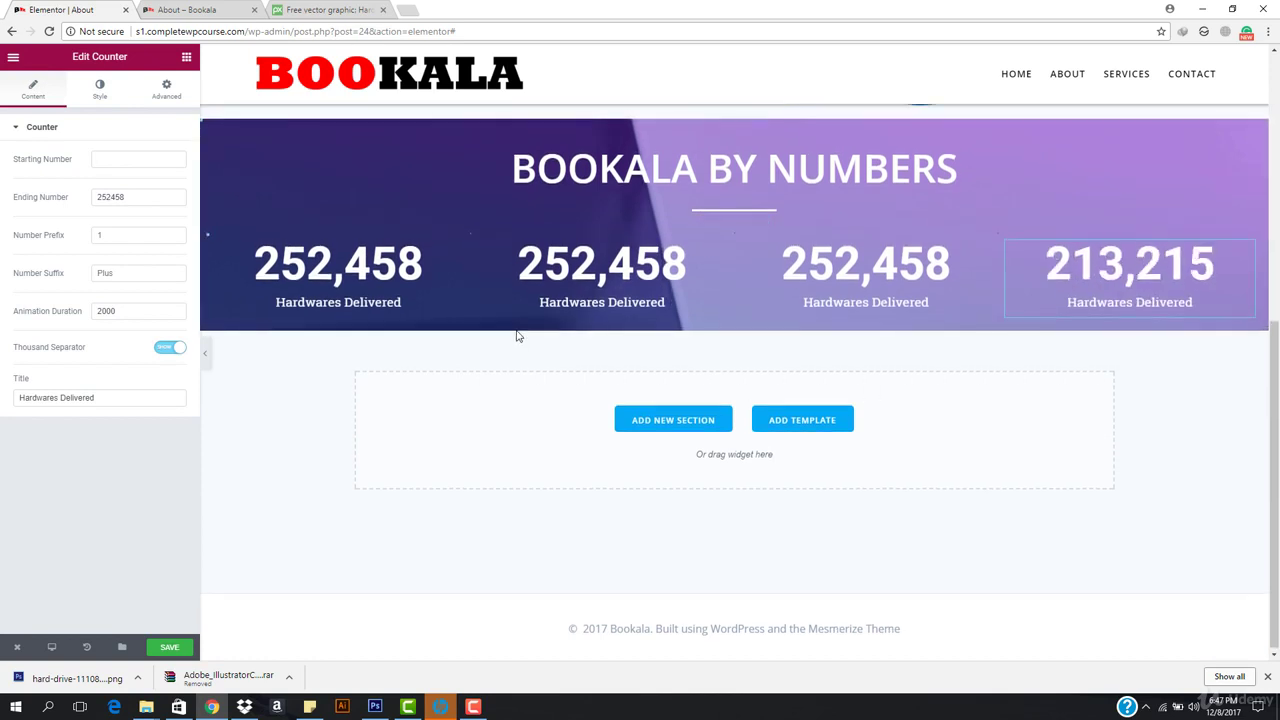
scroll(516, 336, "up", 2)
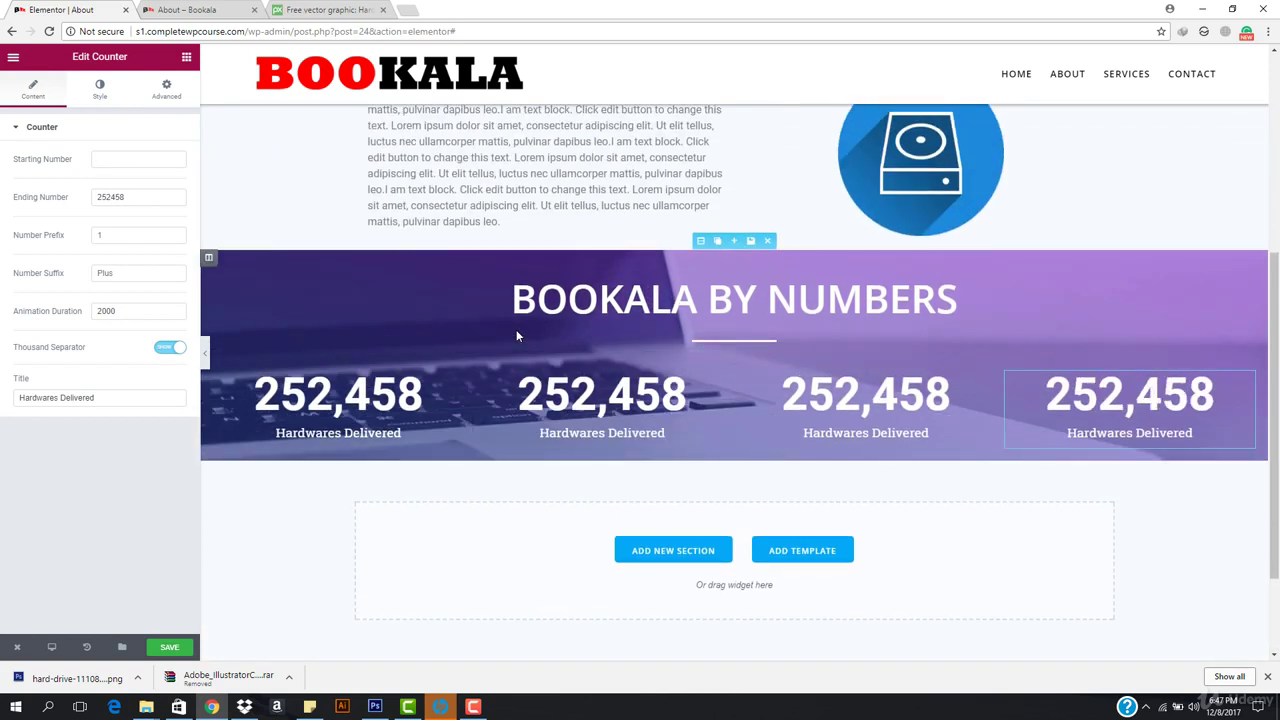
left_click(620, 389)
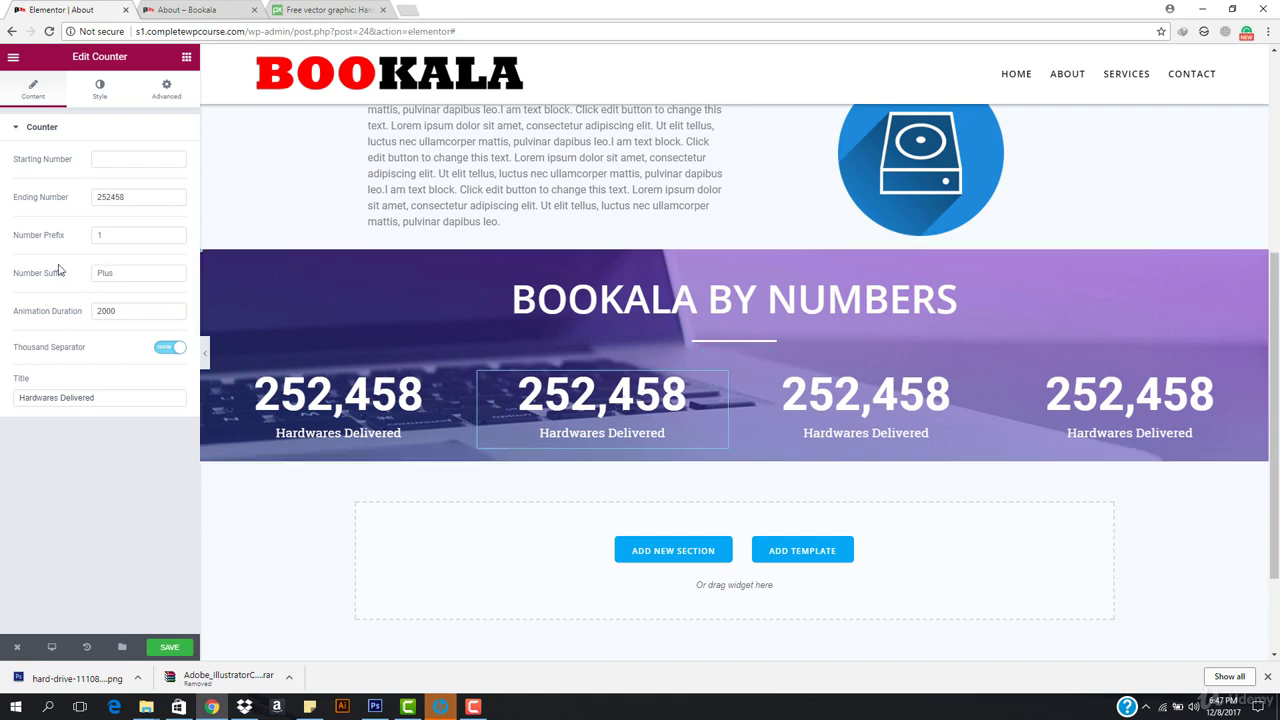
Give the second counter a % suffix after clearing its 5004 ending number
type("5004")
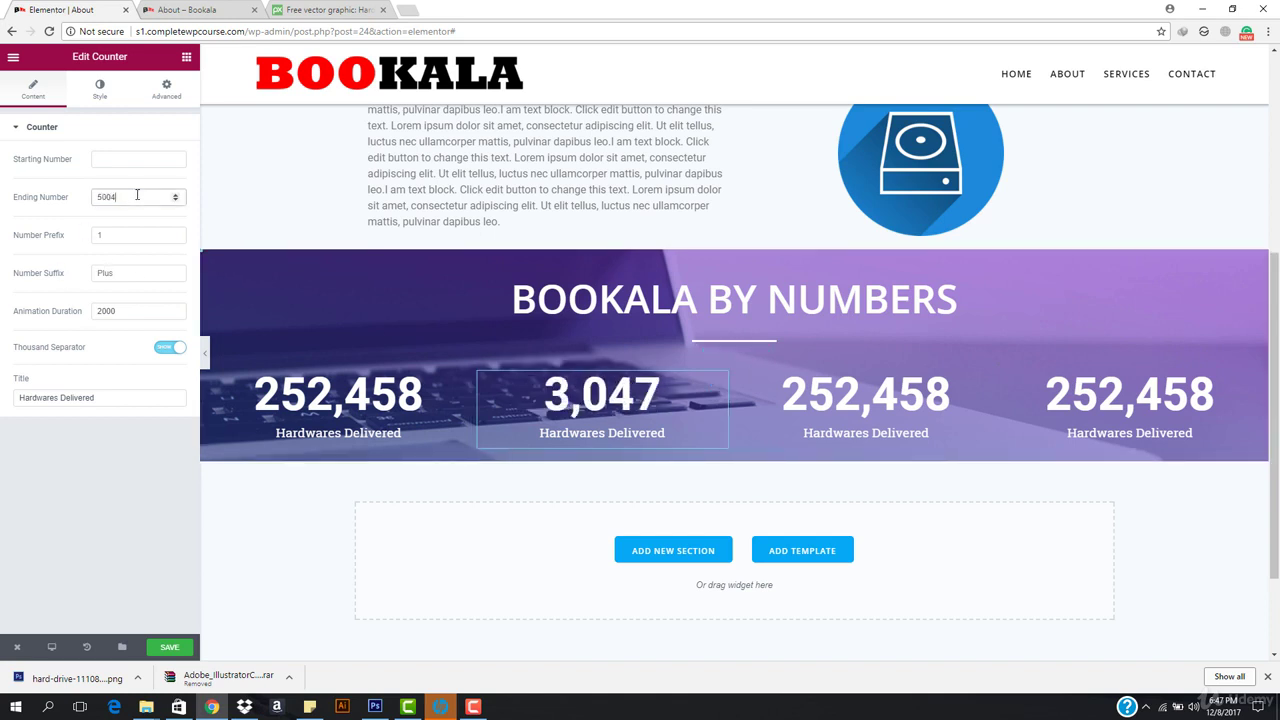
double_click(137, 196)
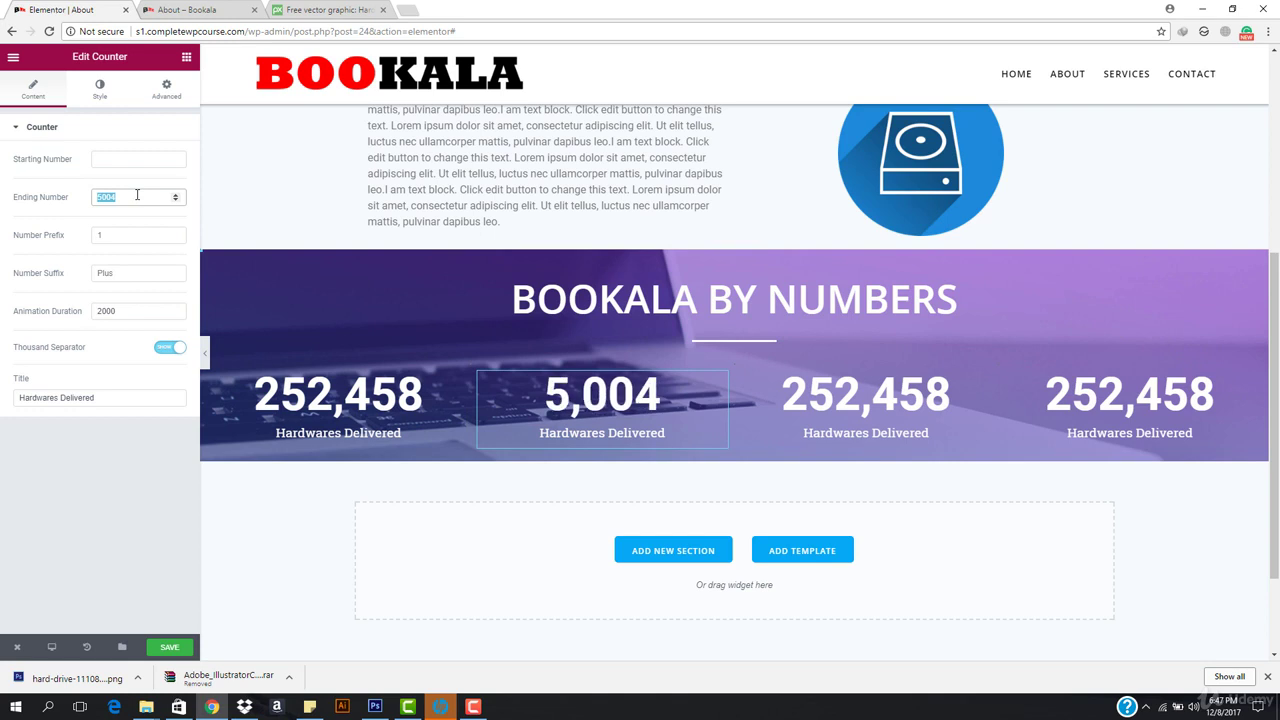
key("BackSpace")
type("1")
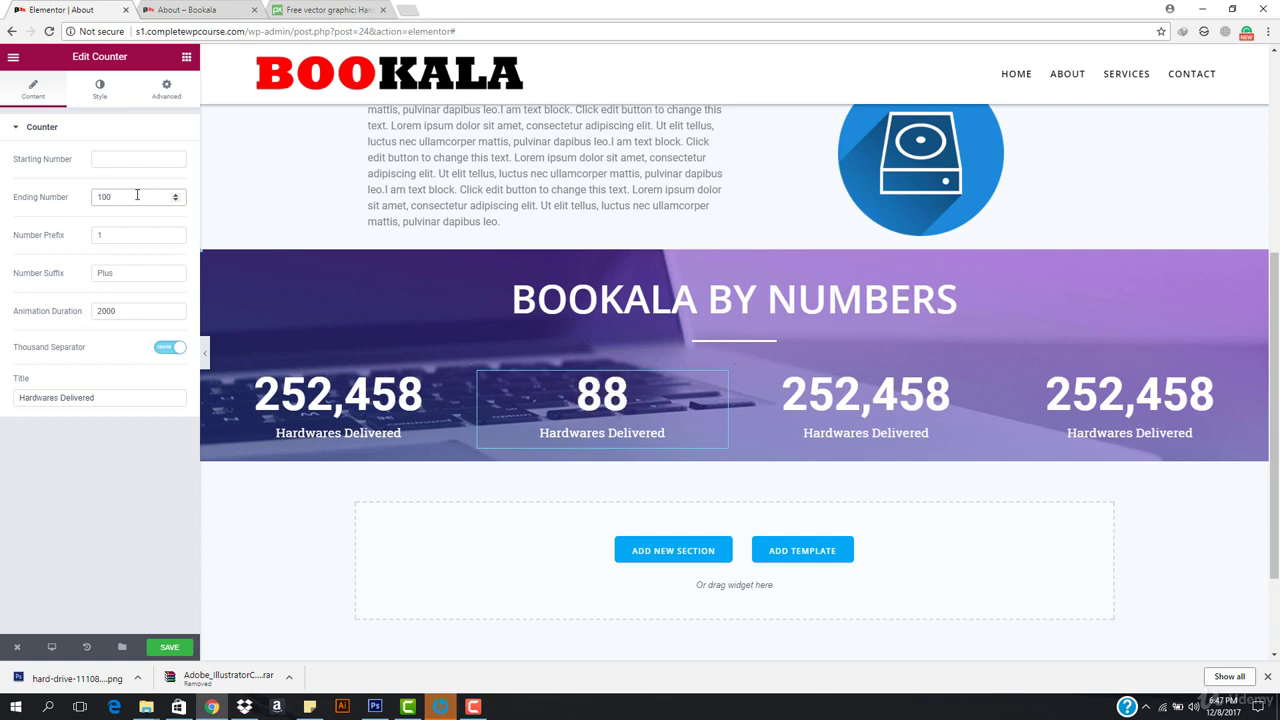
left_click(136, 272)
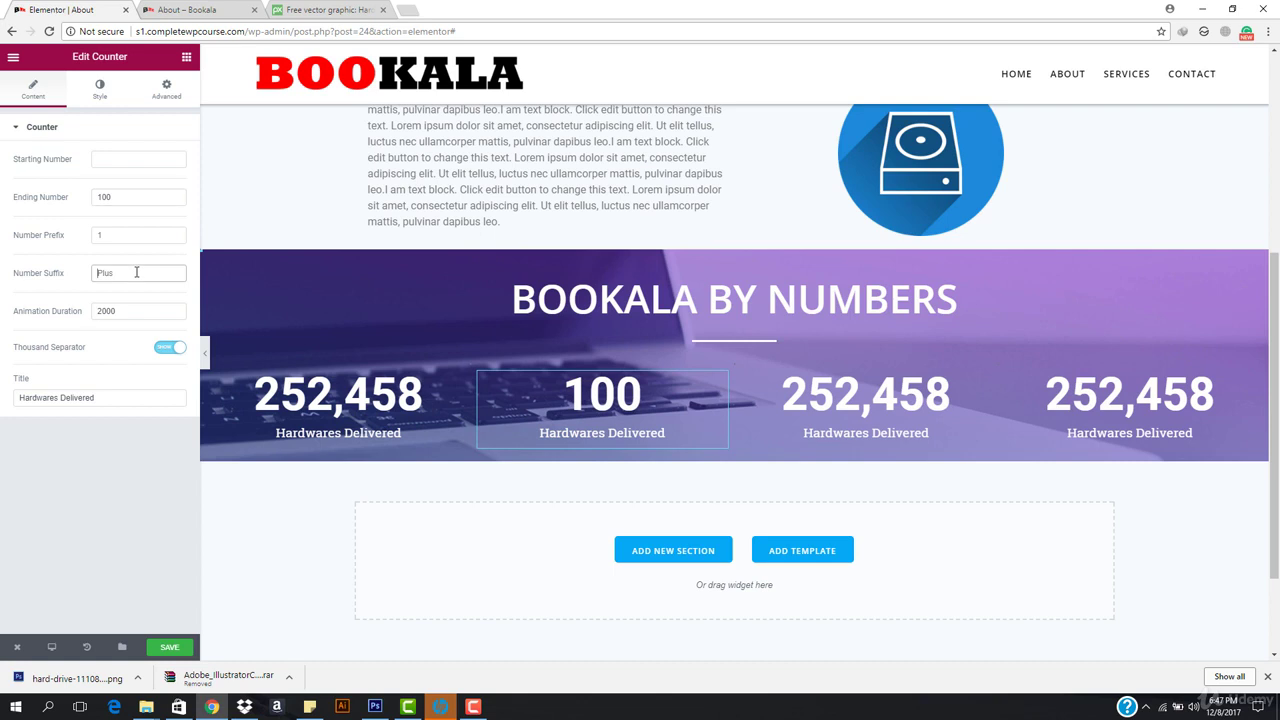
type("%")
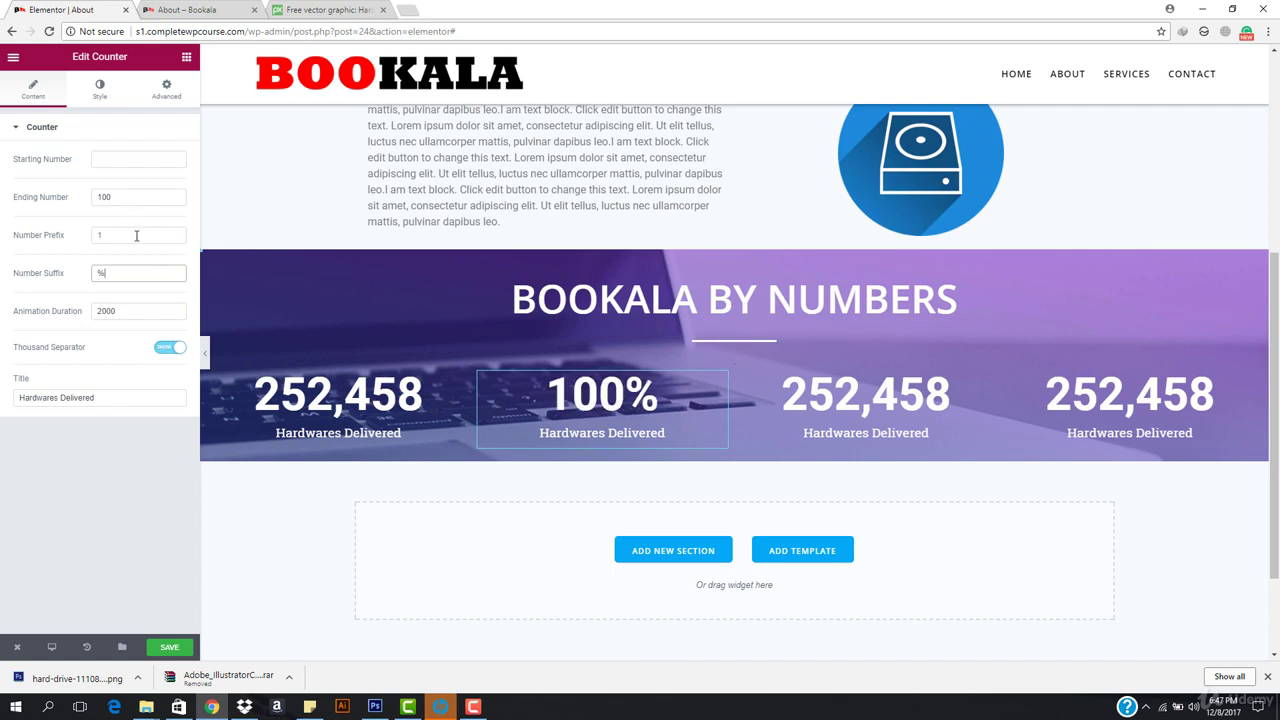
Set the second counter's ending number to 85 and its title to 'Satisfied Customers'
left_click(131, 197)
type("85")
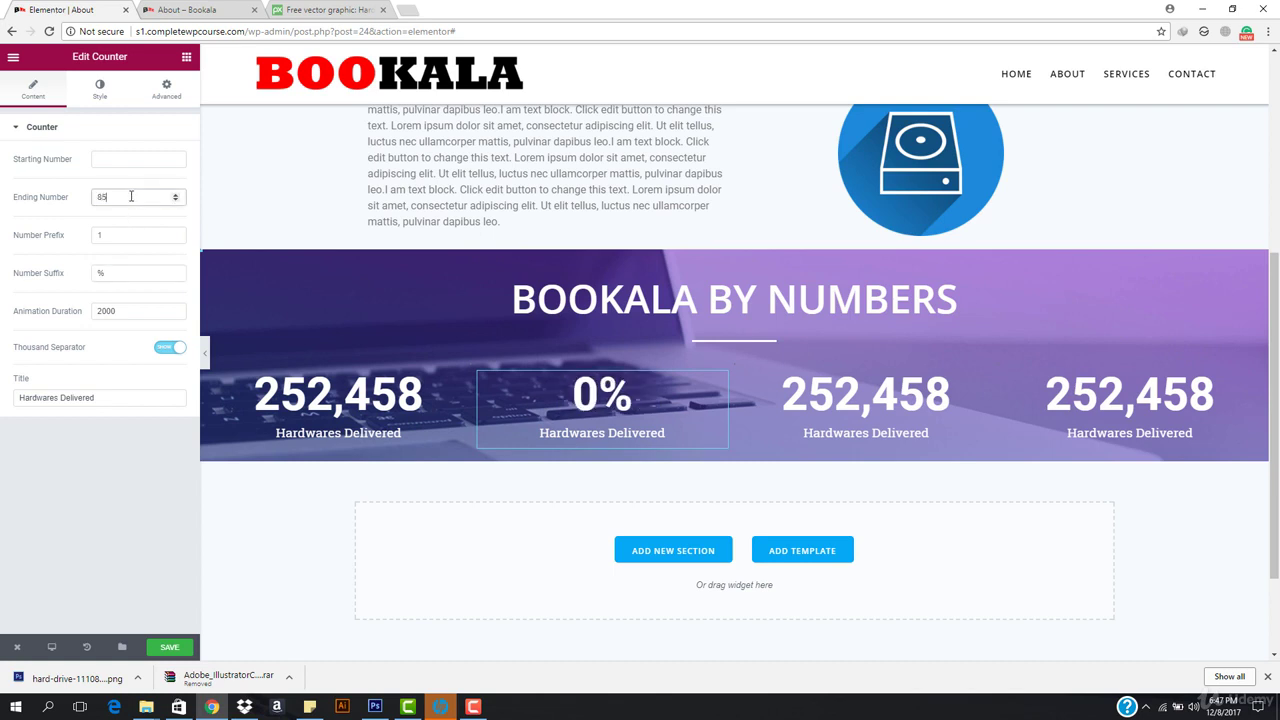
double_click(113, 400)
type("Sat")
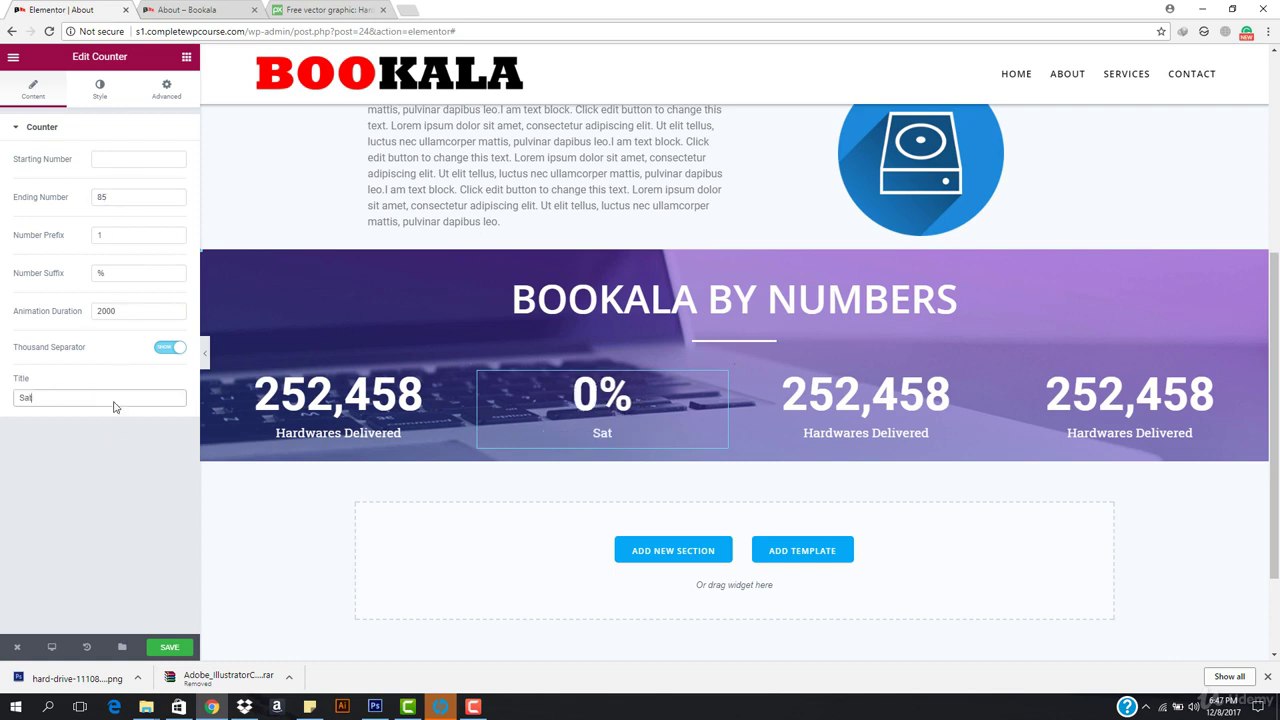
type("isfied C")
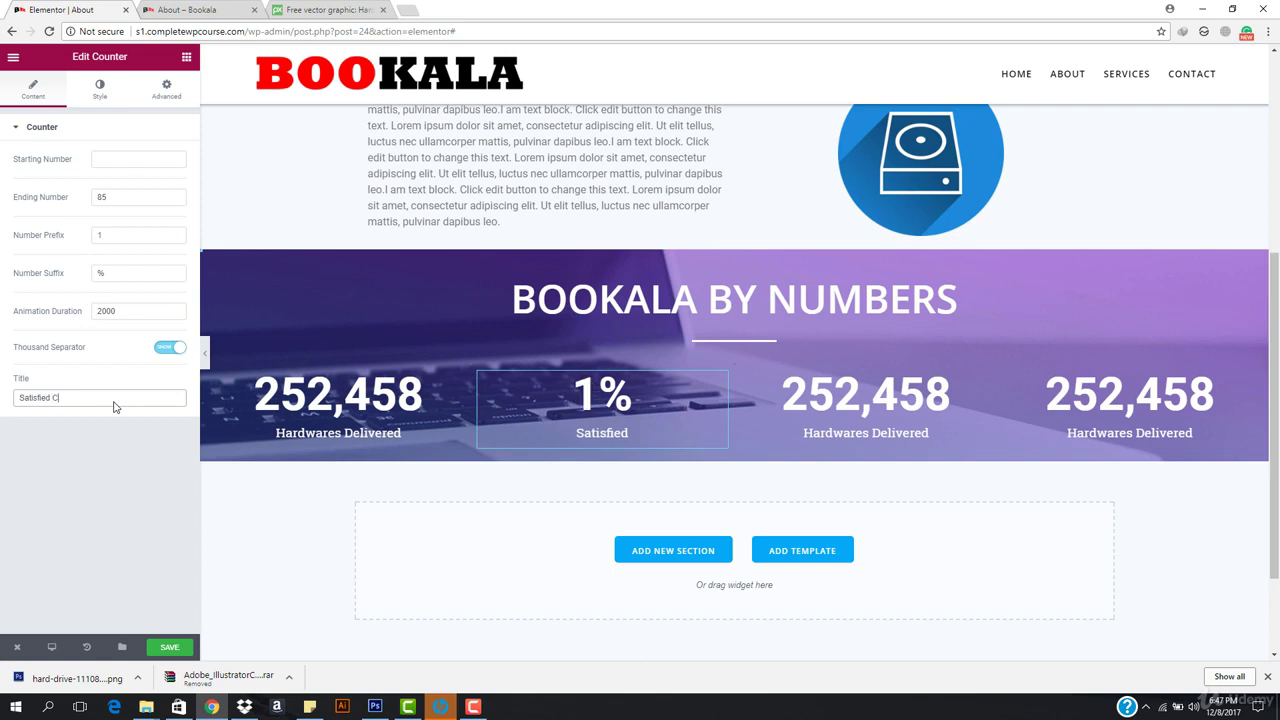
type("ustomer ")
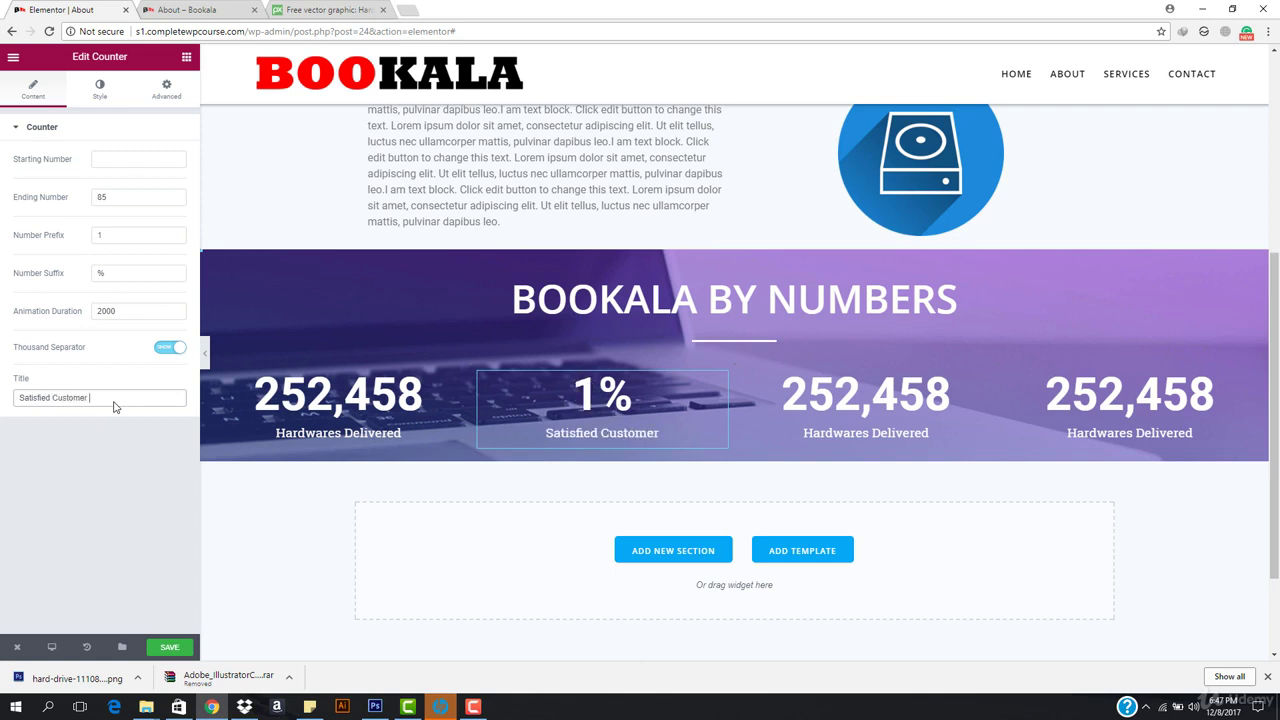
type("s")
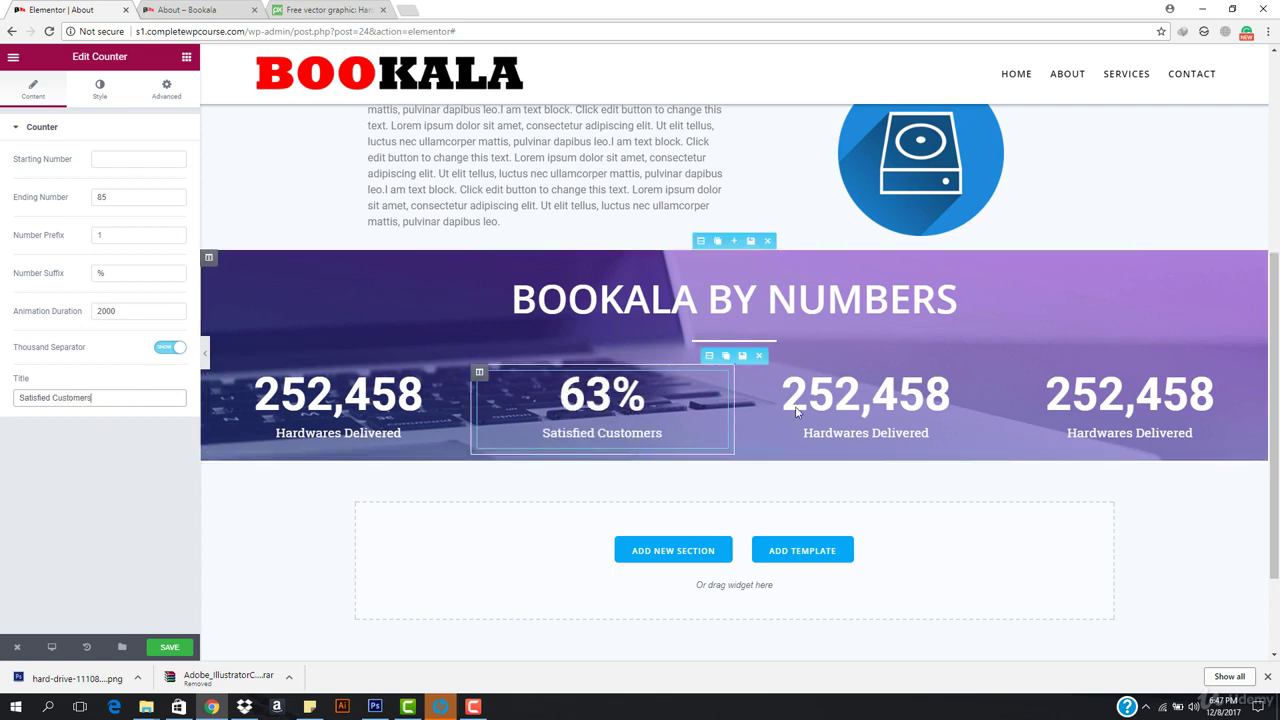
left_click(847, 383)
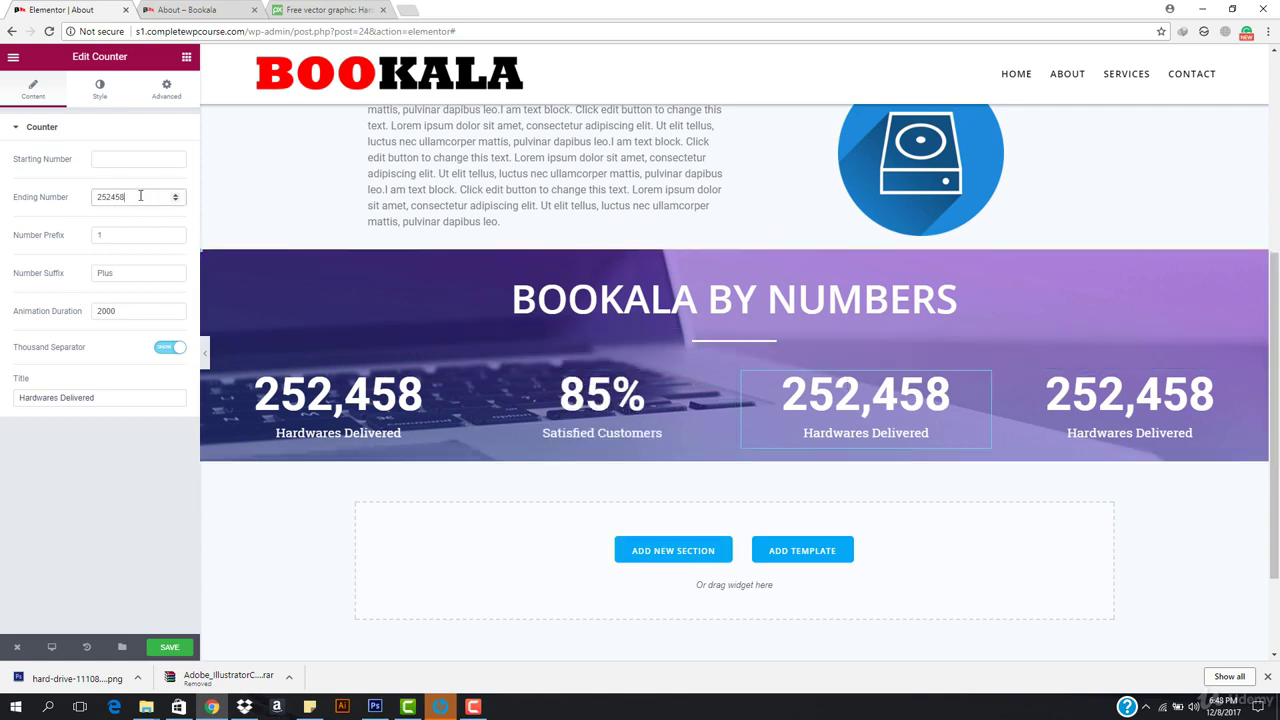
Set the third counter's ending number to 125 and the fourth counter's to 64584
type("12")
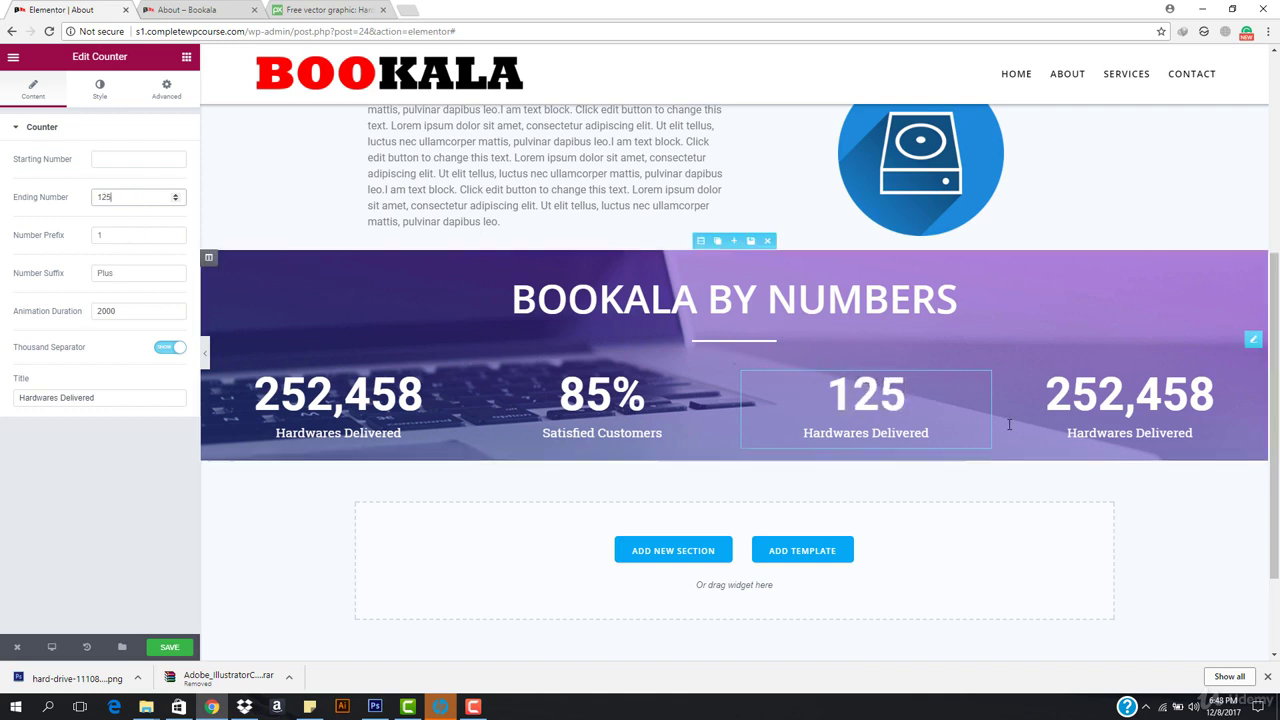
type("5")
key("ctrl+z")
double_click(150, 201)
type("64584")
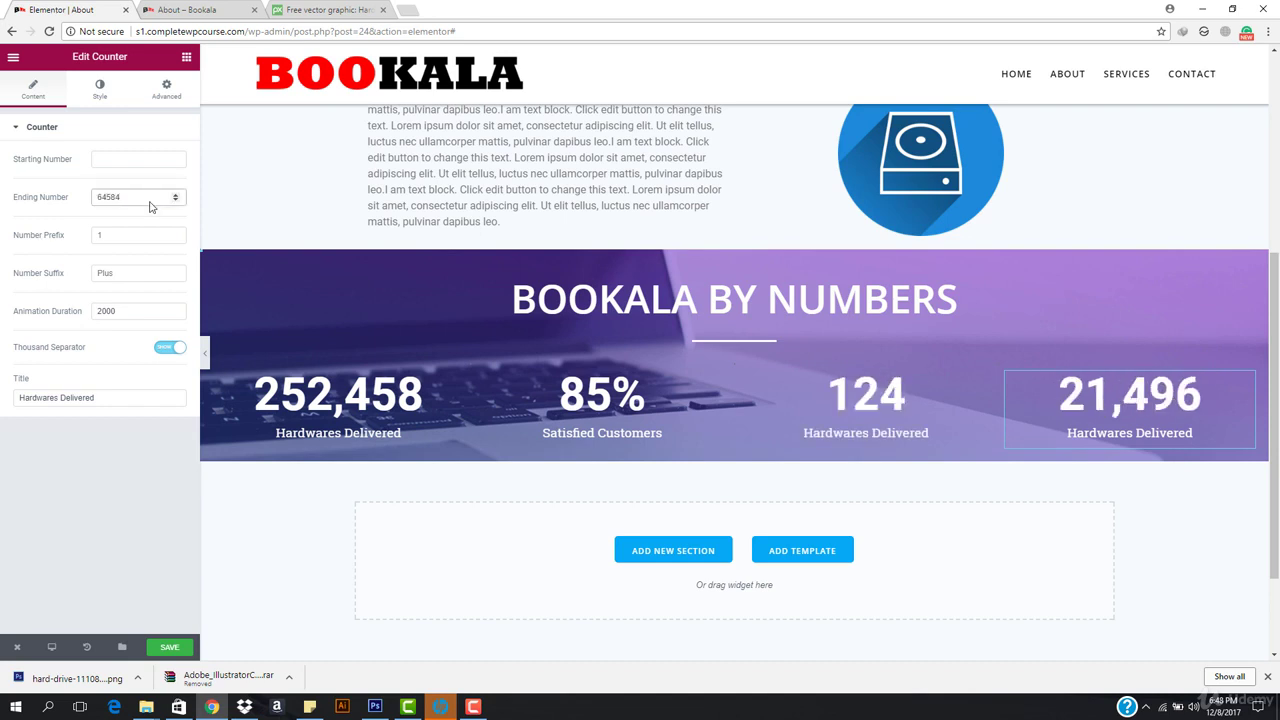
Title the third counter 'HI THERE' and the fourth counter 'Awards'
left_click(907, 430)
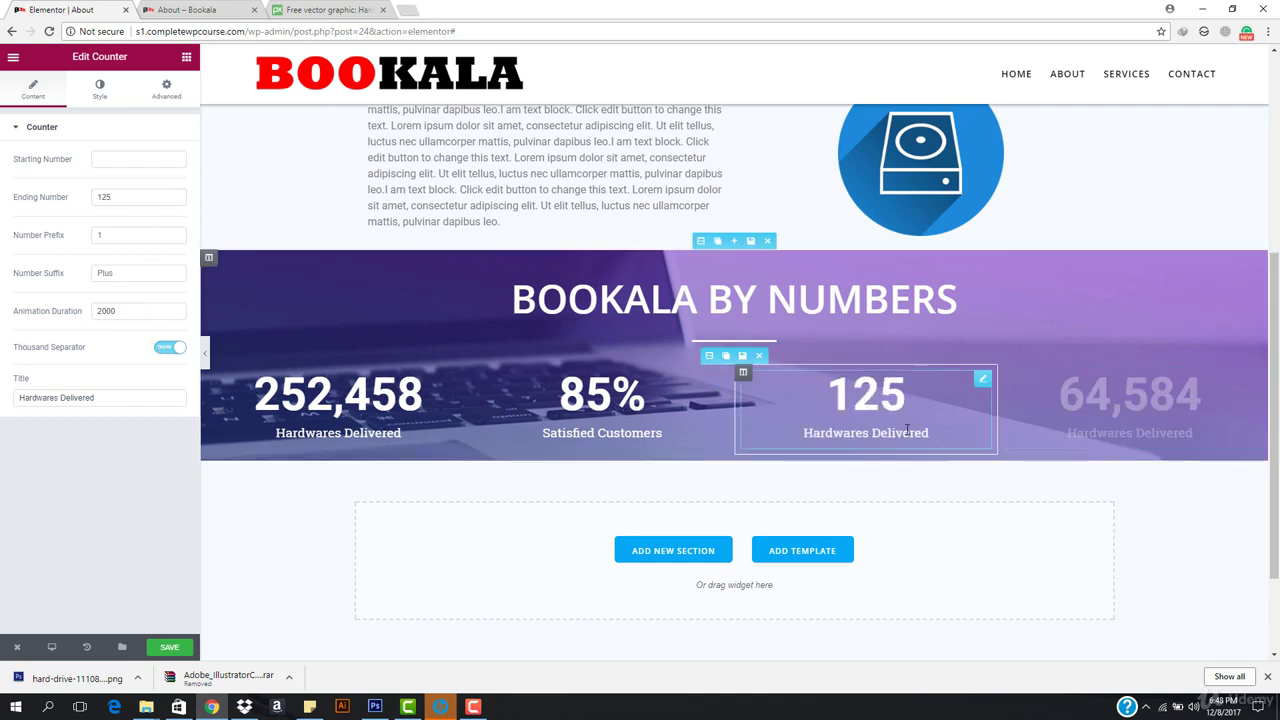
left_click_drag(16, 404, 96, 404)
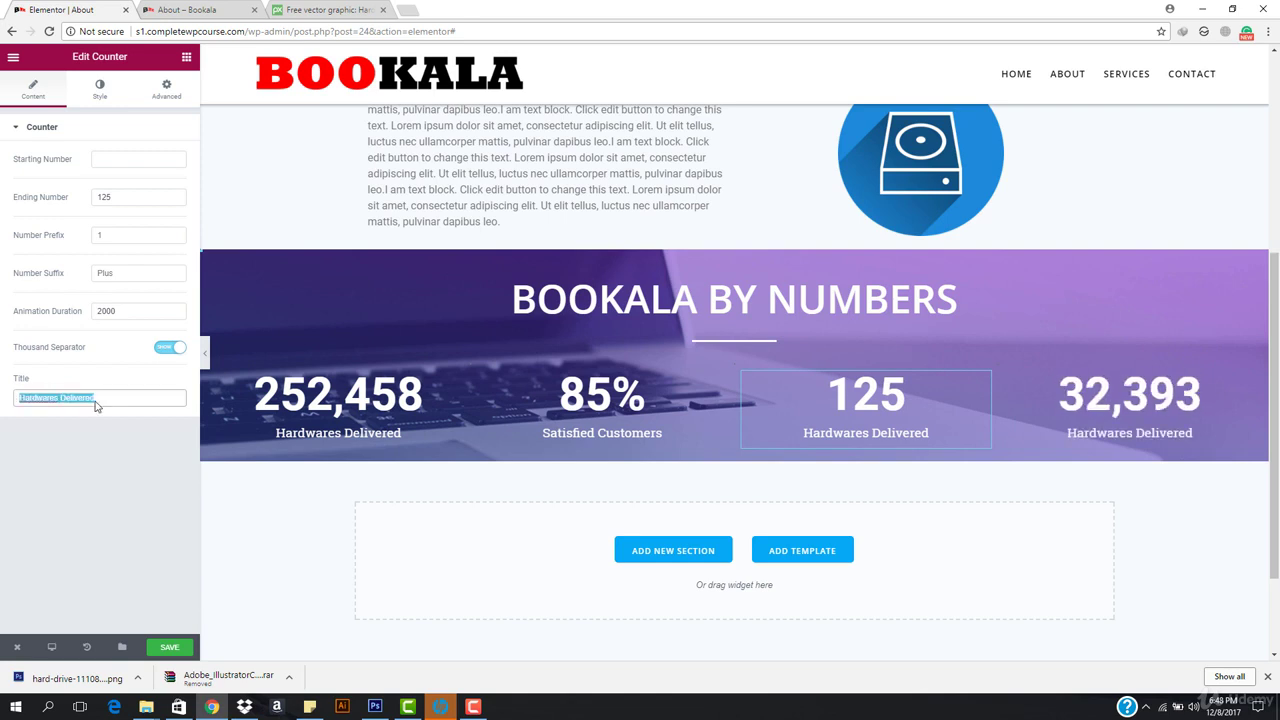
type("HI THERE")
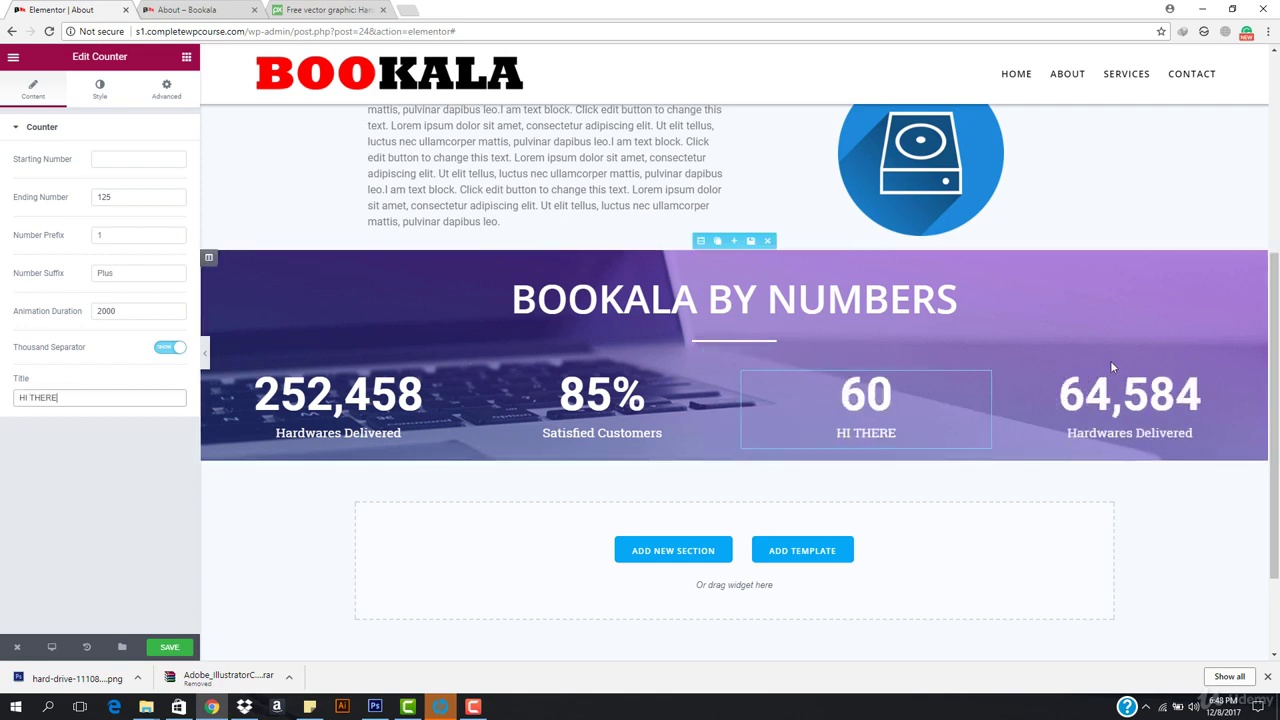
left_click(1112, 367)
triple_click(149, 399)
type("Awards")
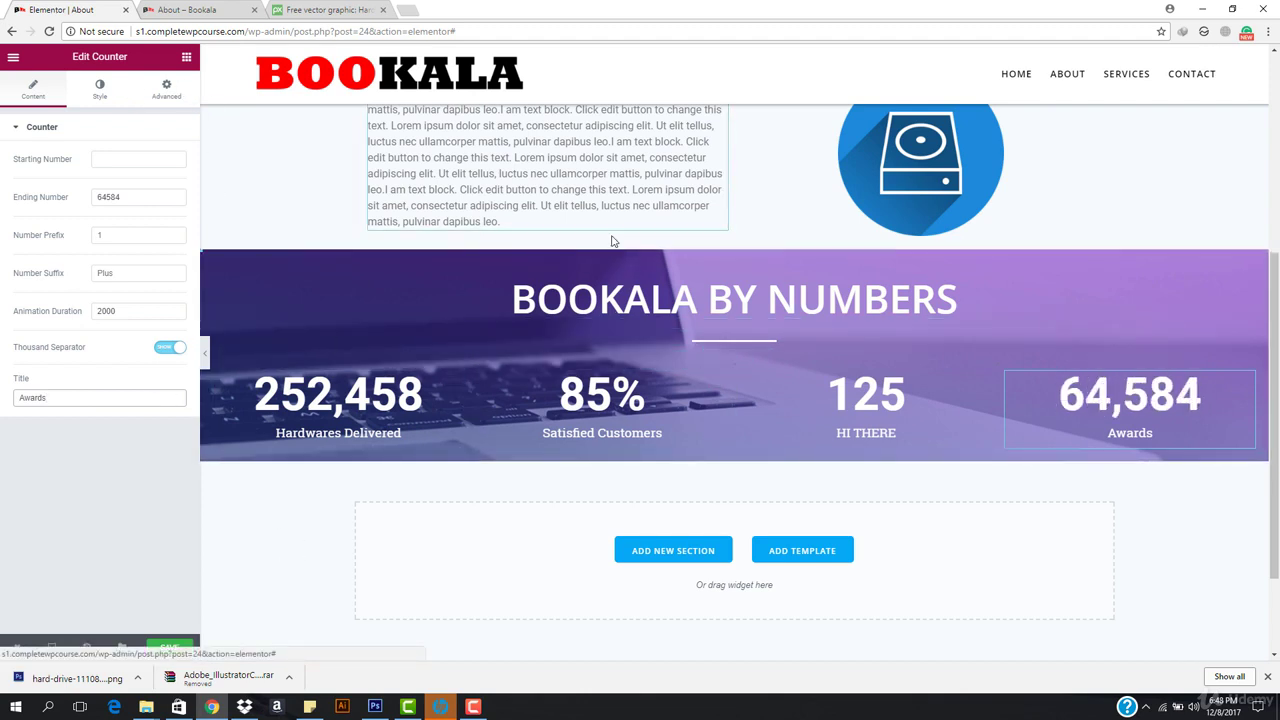
Unlink the numbers section's Advanced padding to give it 20 bottom and a small top padding
left_click(699, 242)
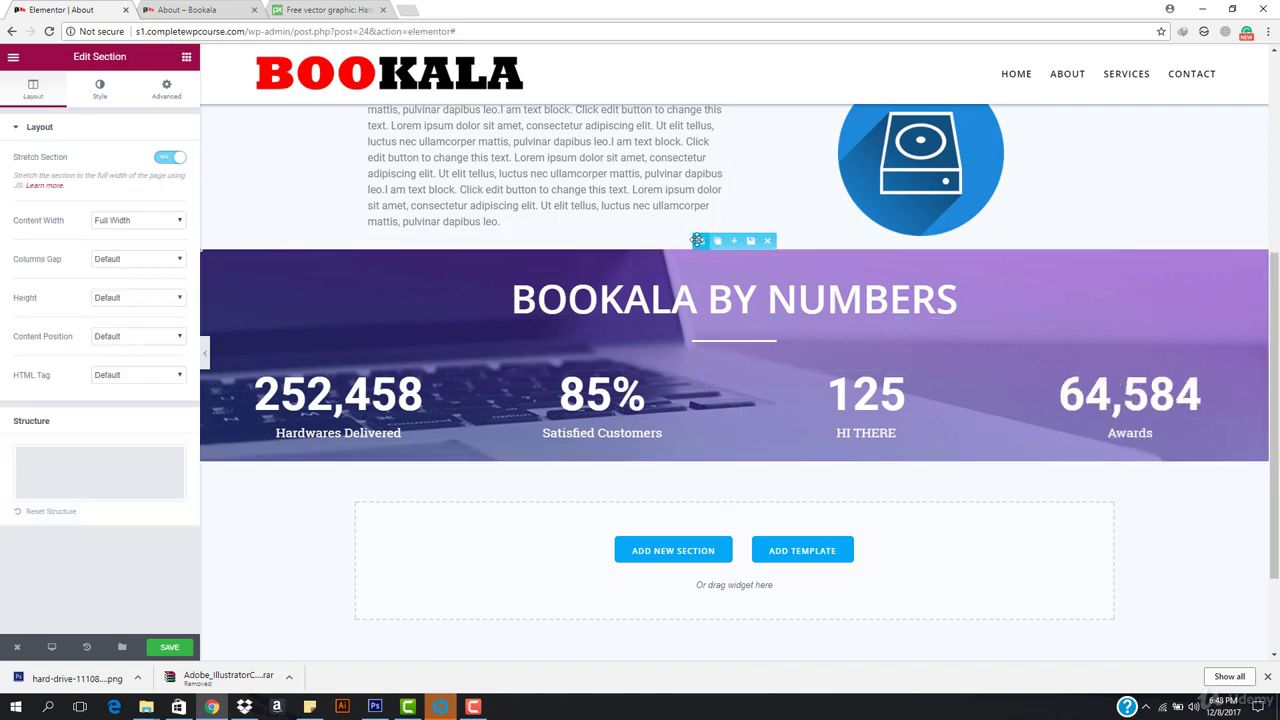
left_click(162, 90)
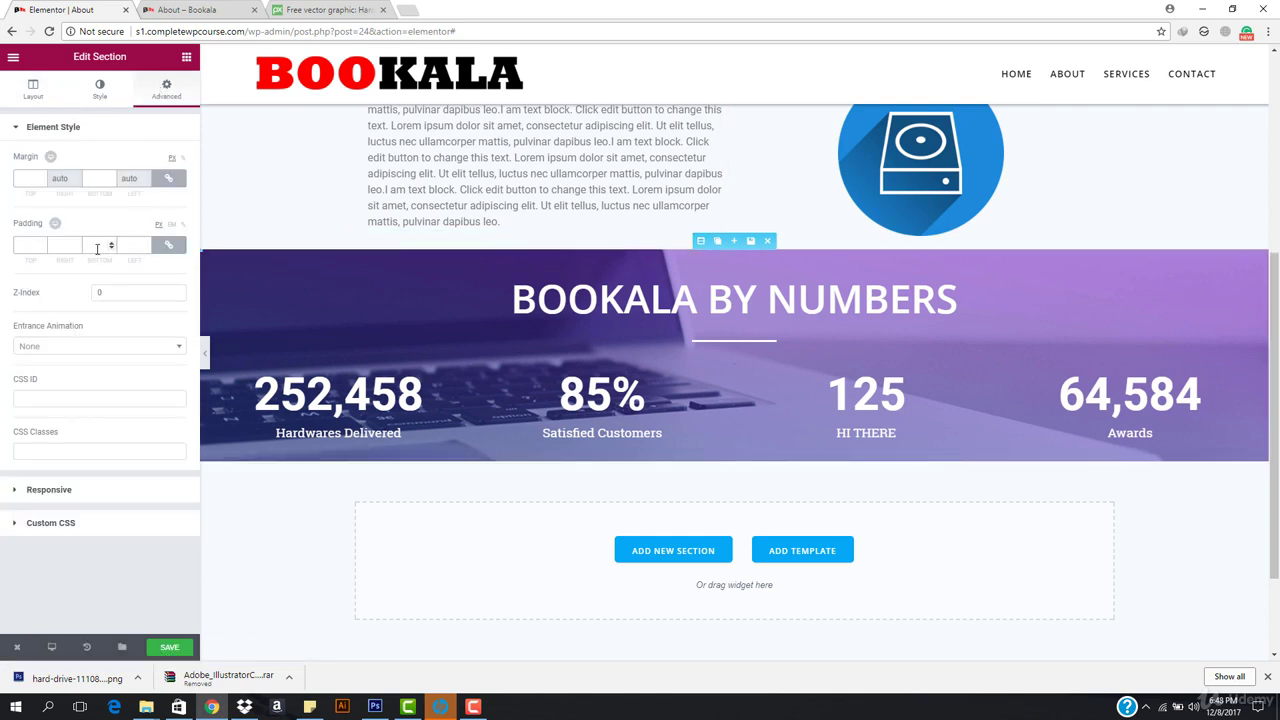
left_click(168, 245)
scroll(95, 245, "up", 20)
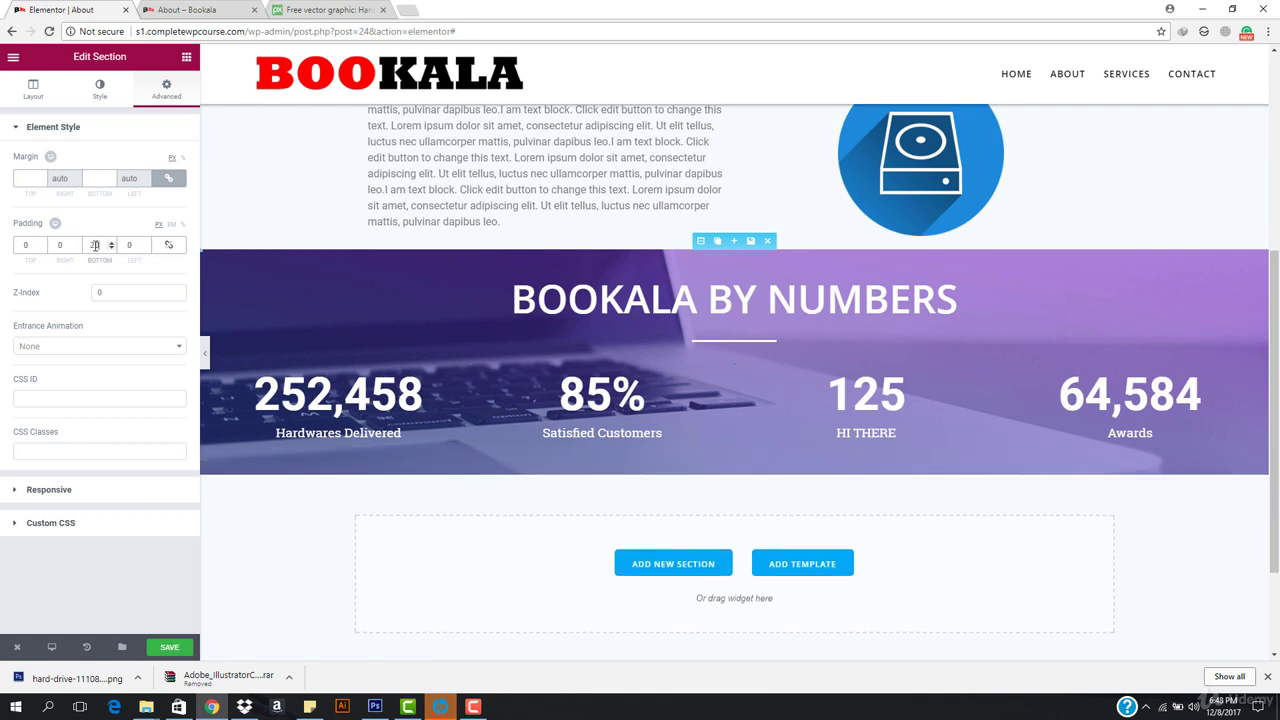
scroll(95, 245, "down", 4)
scroll(95, 245, "up", 4)
scroll(23, 245, "up", 3)
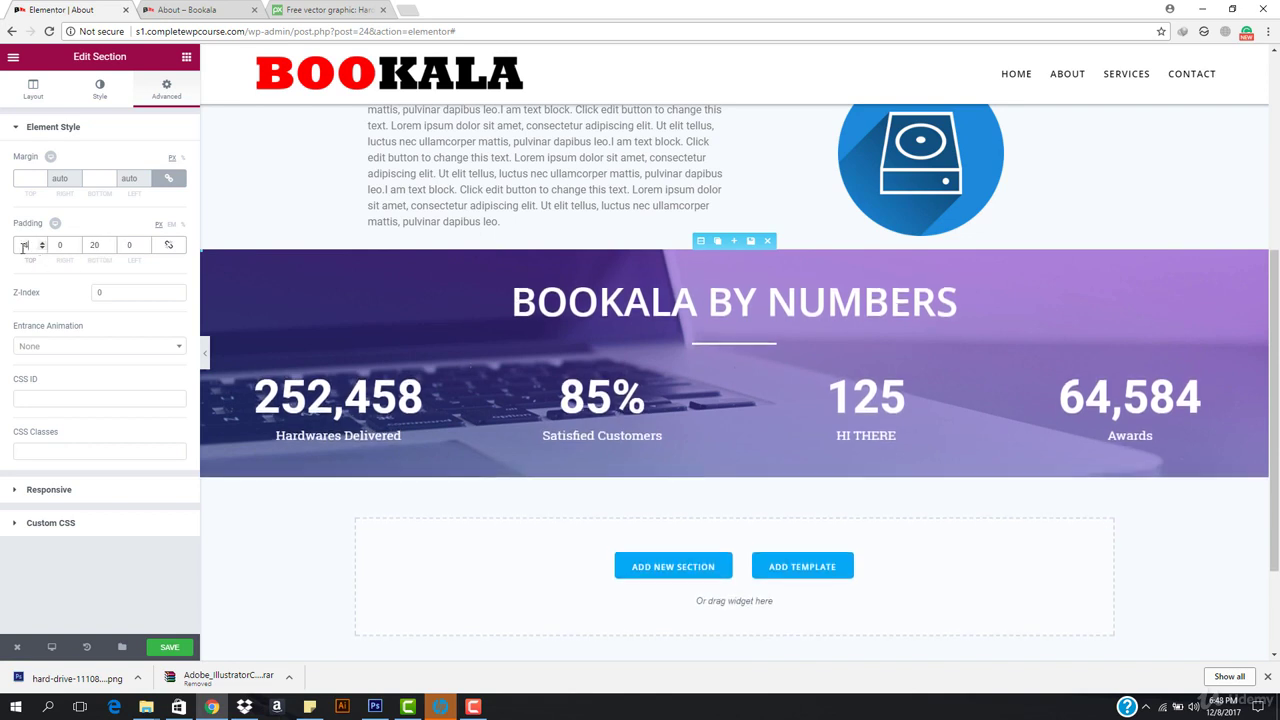
left_click(205, 354)
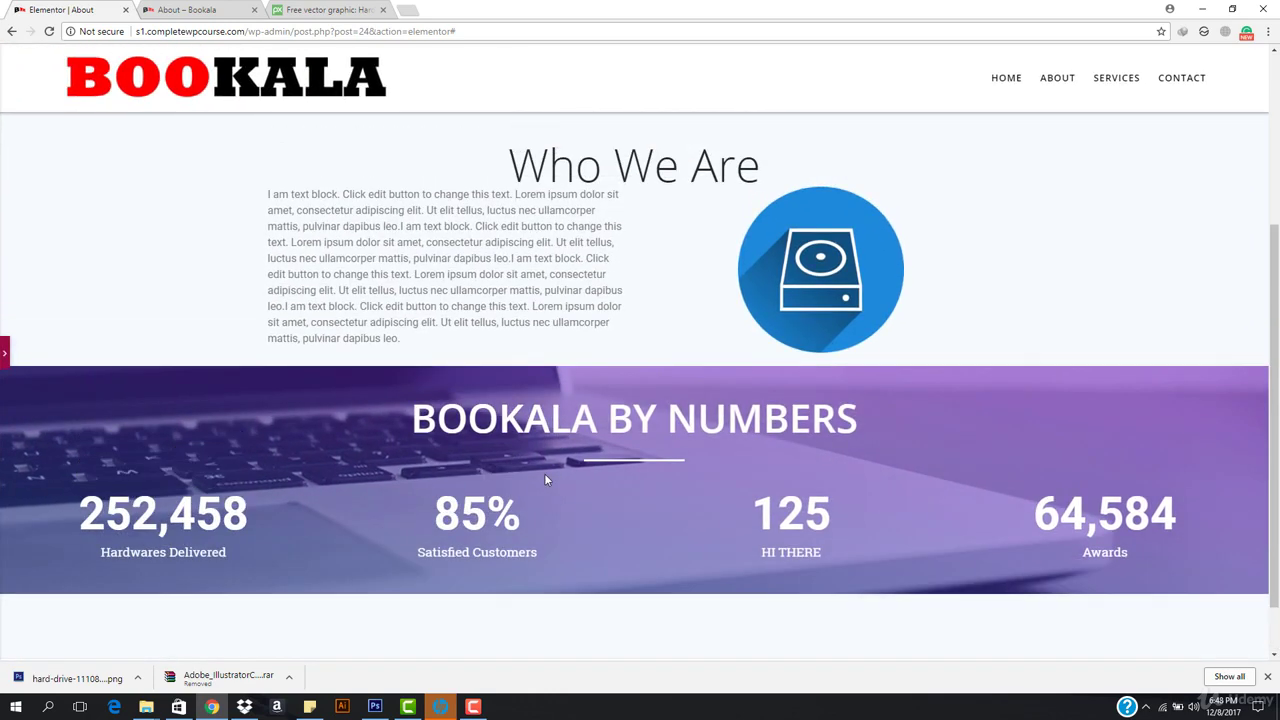
scroll(544, 473, "up", 3)
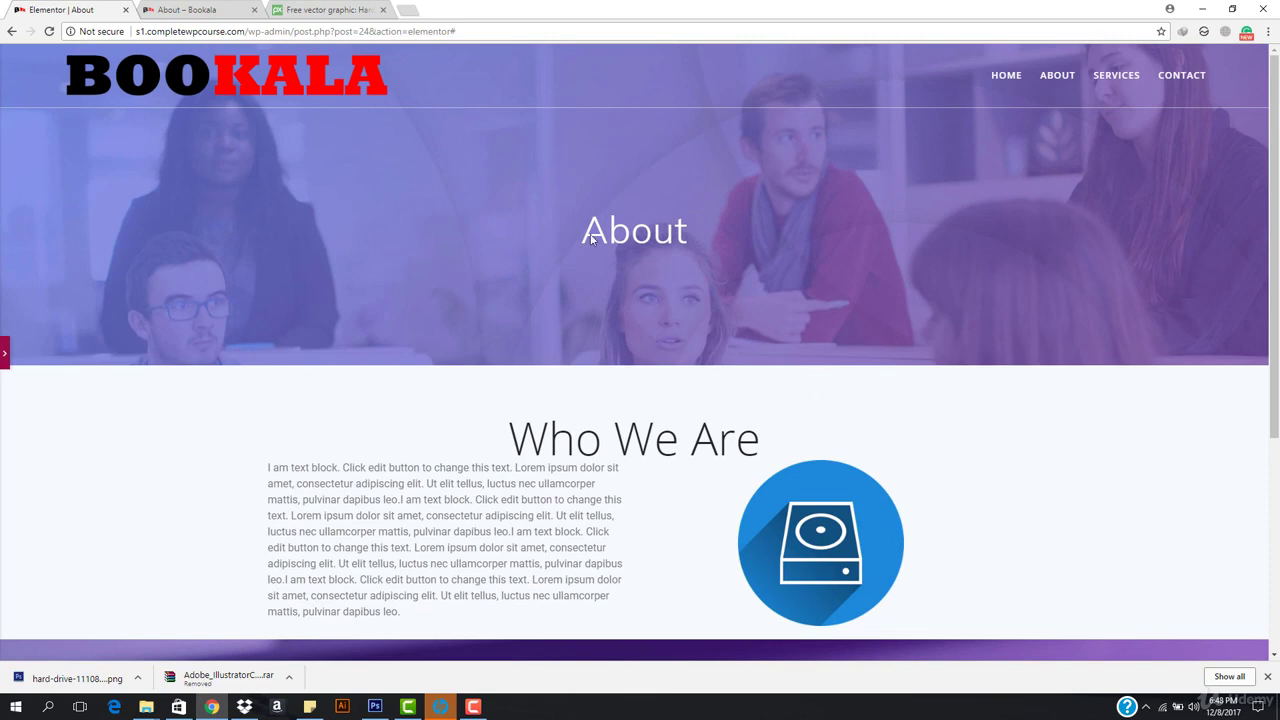
scroll(855, 320, "down", 3)
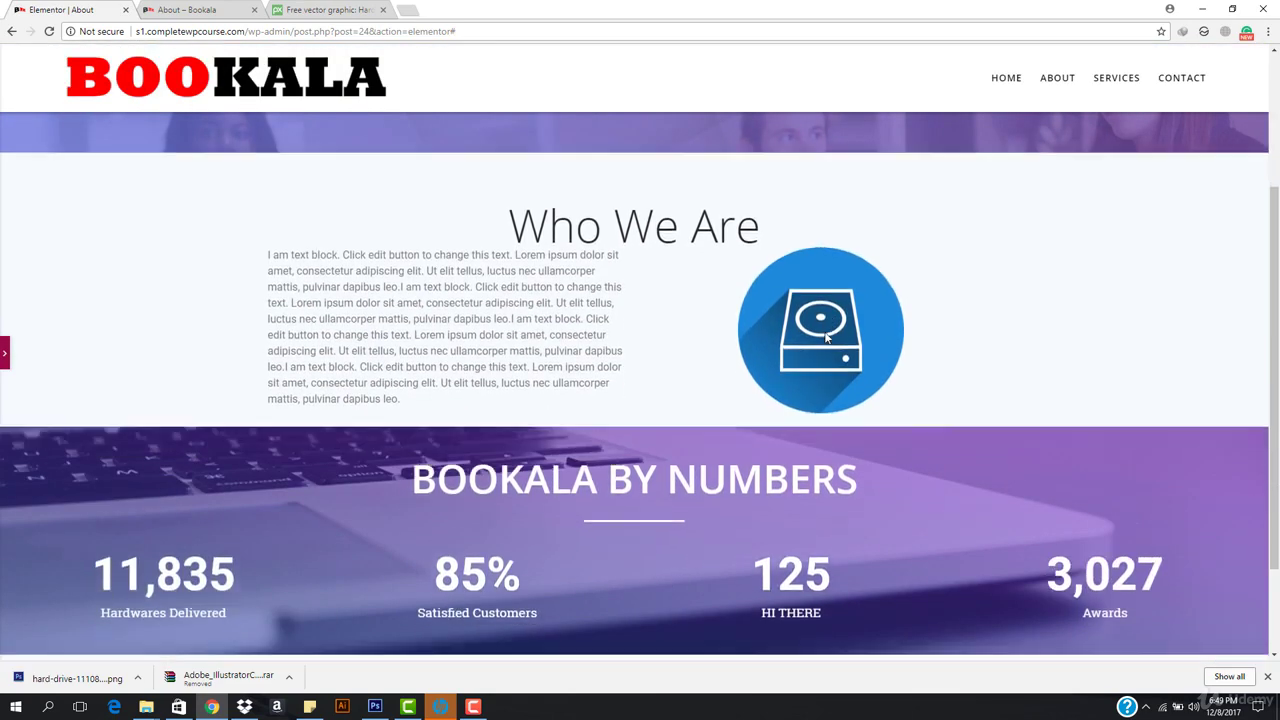
scroll(722, 428, "down", 1)
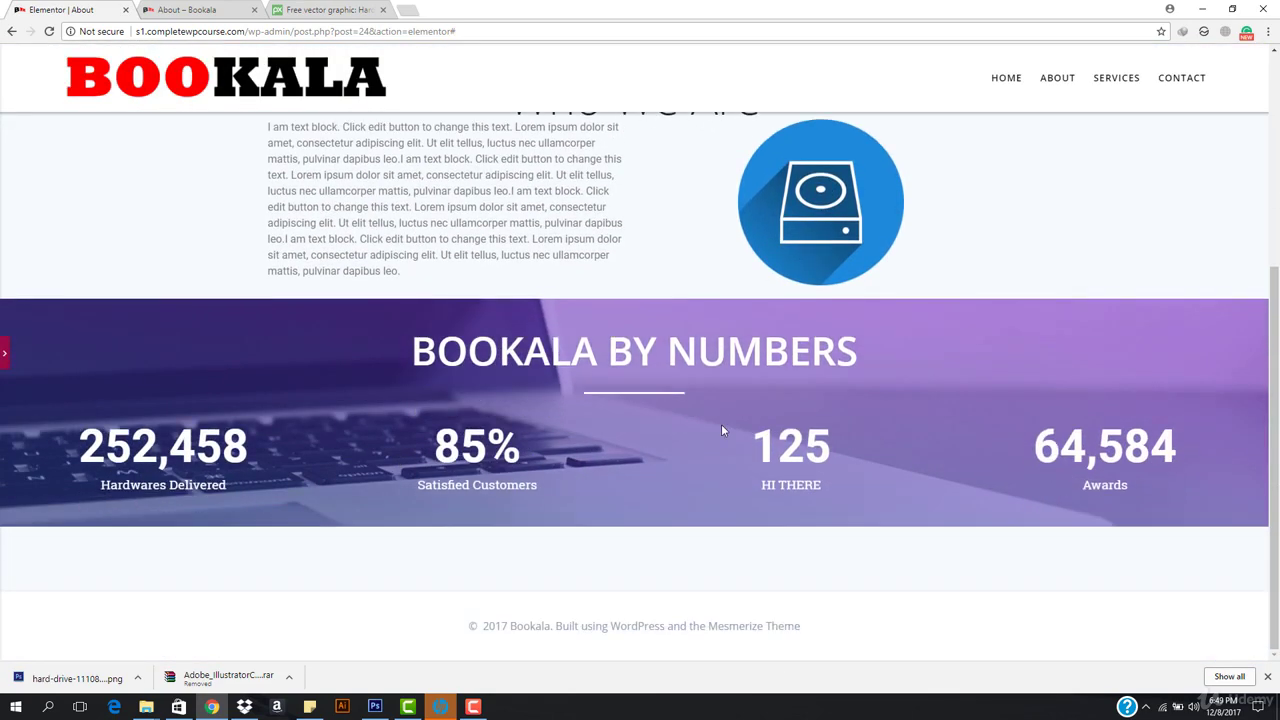
left_click(3, 352)
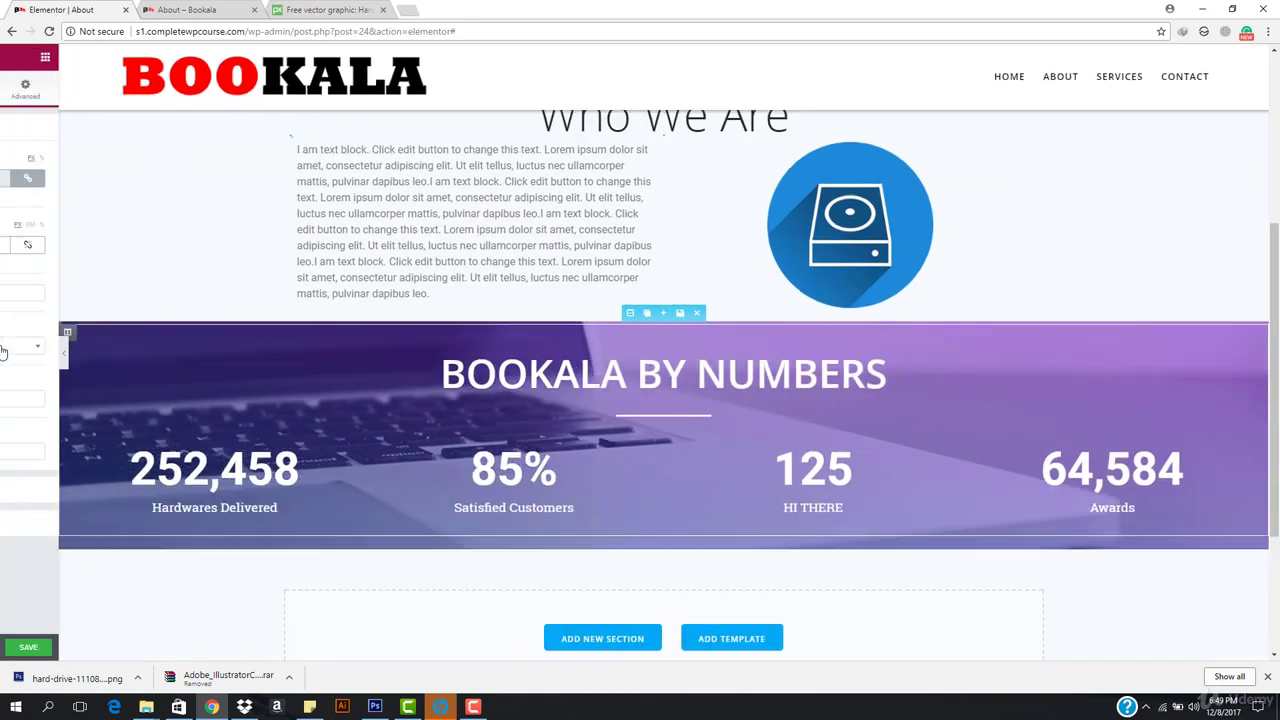
Save the About page and browse the list of addable widgets
left_click(165, 648)
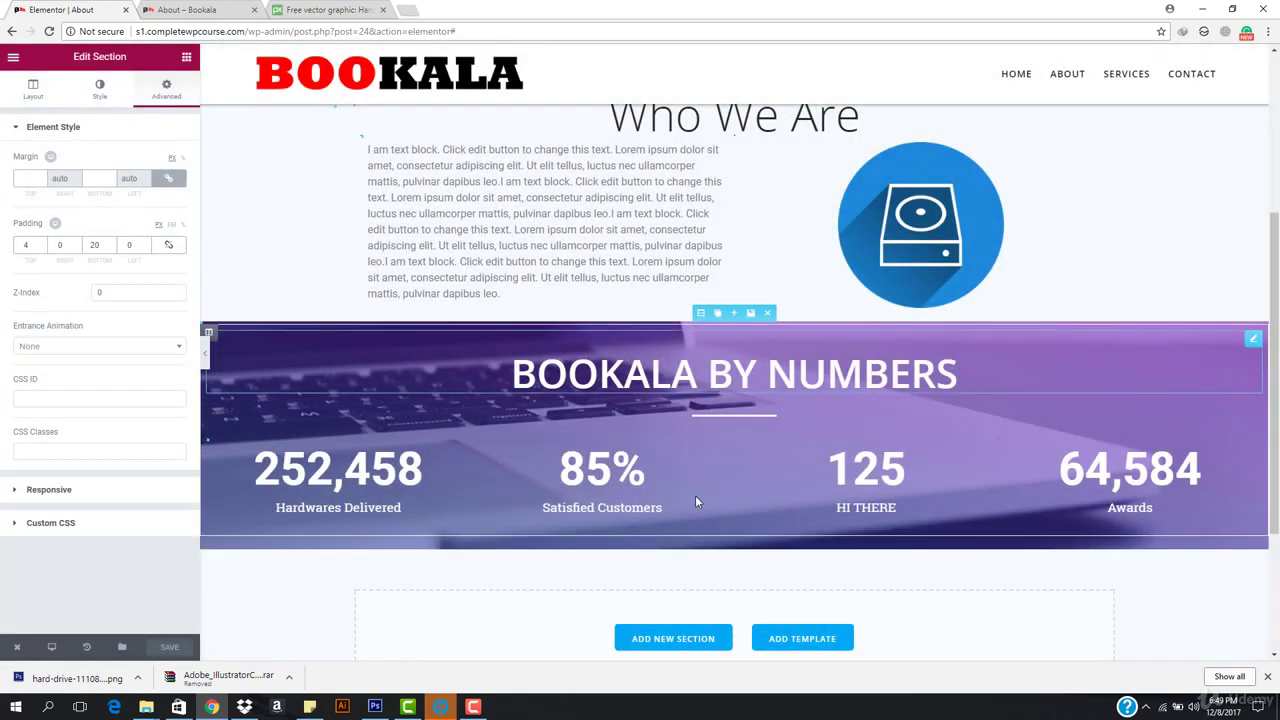
left_click(186, 57)
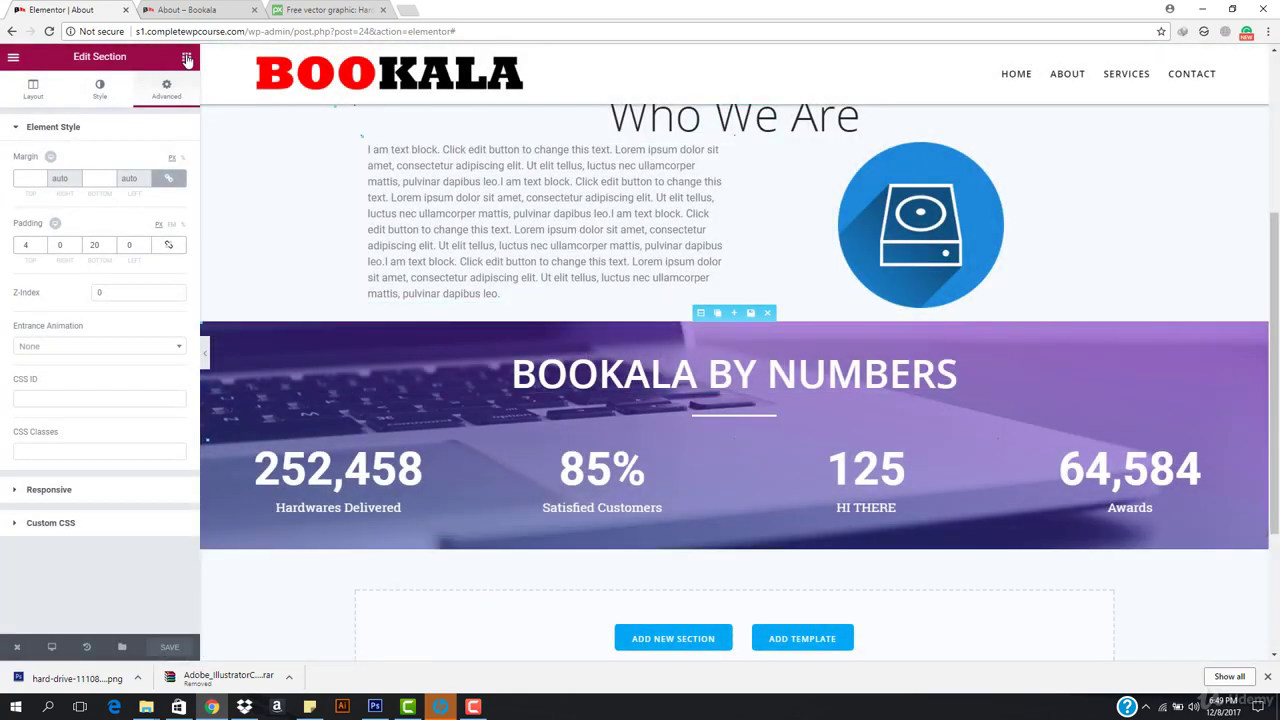
scroll(25, 519, "down", 15)
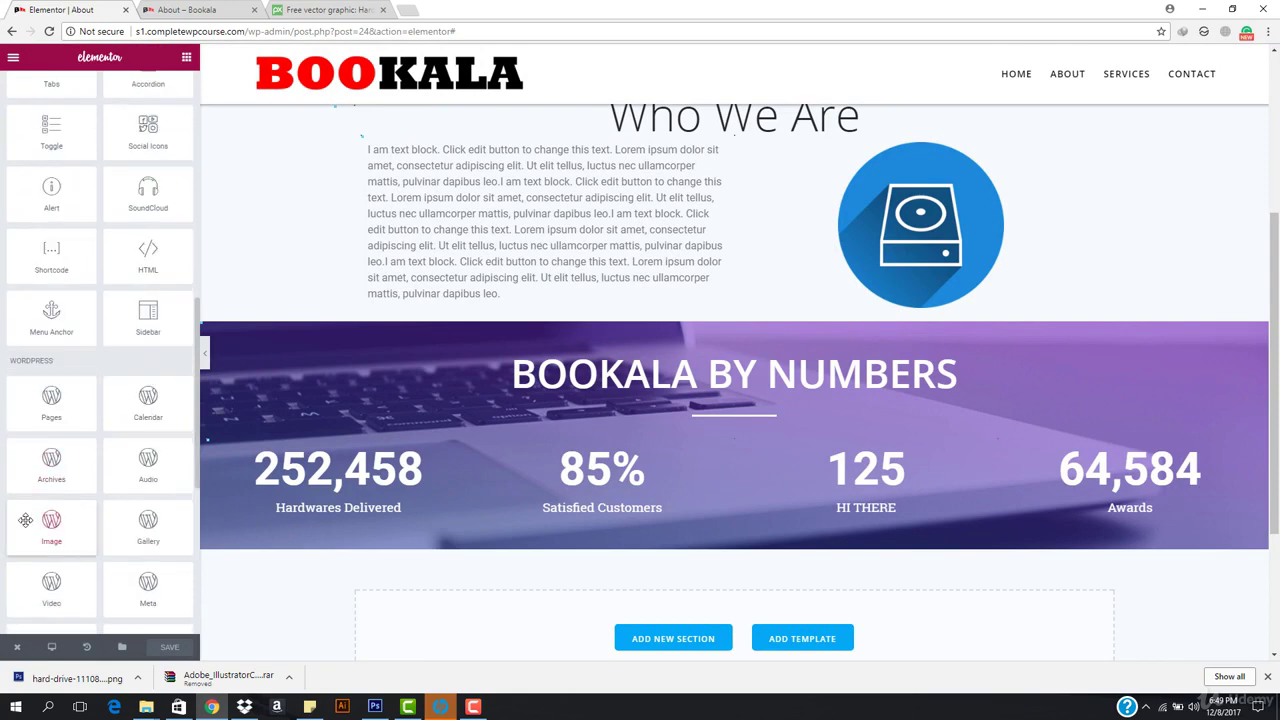